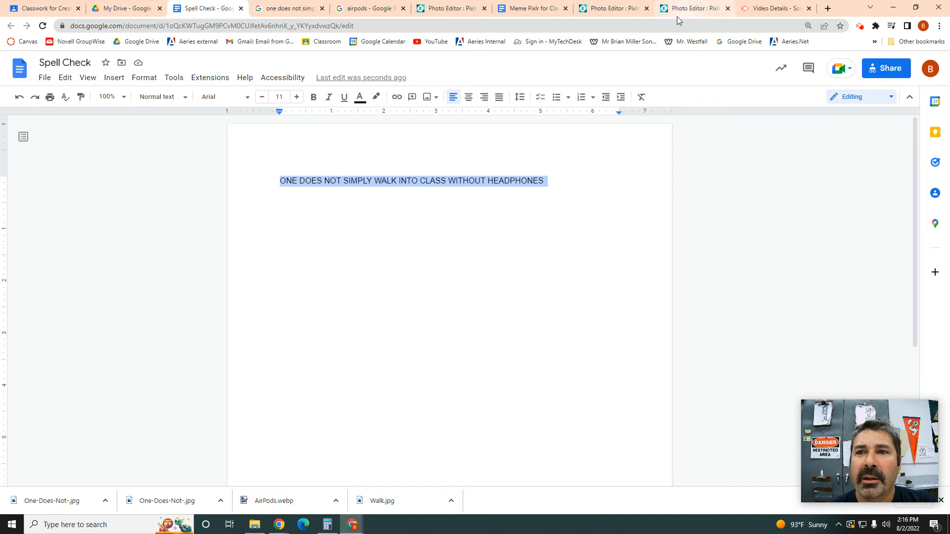
# Step: Switch to the Pixlr photo editor and add a new text layer over the background image
pyautogui.click(693, 8)
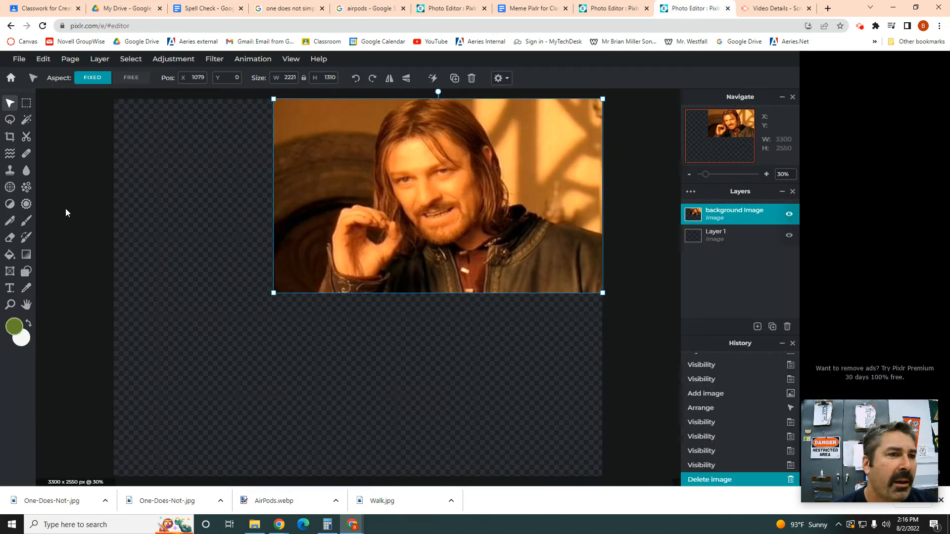
pyautogui.click(8, 293)
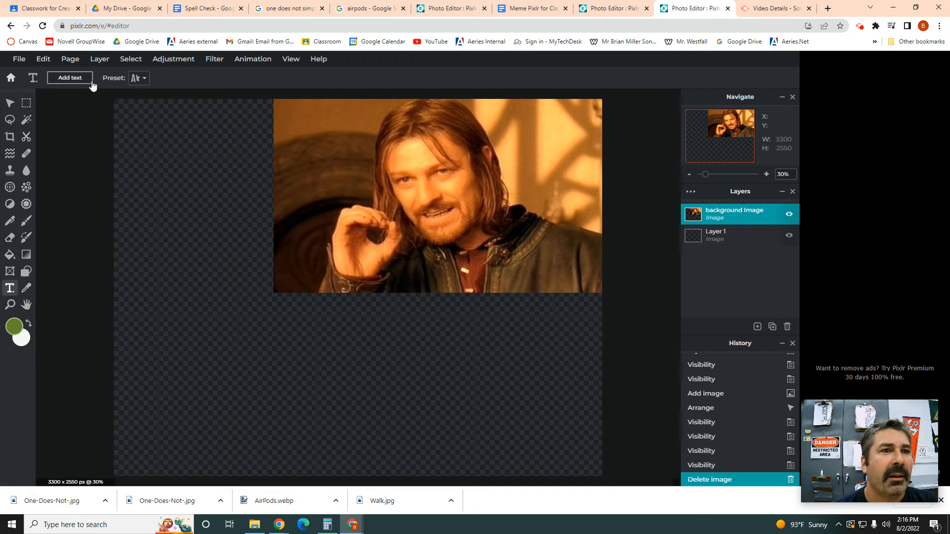
pyautogui.click(339, 192)
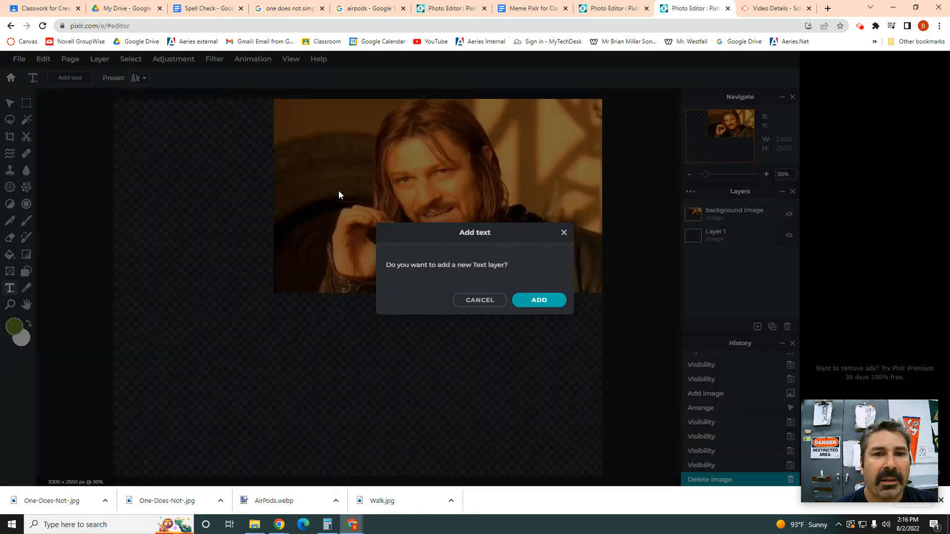
pyautogui.click(521, 300)
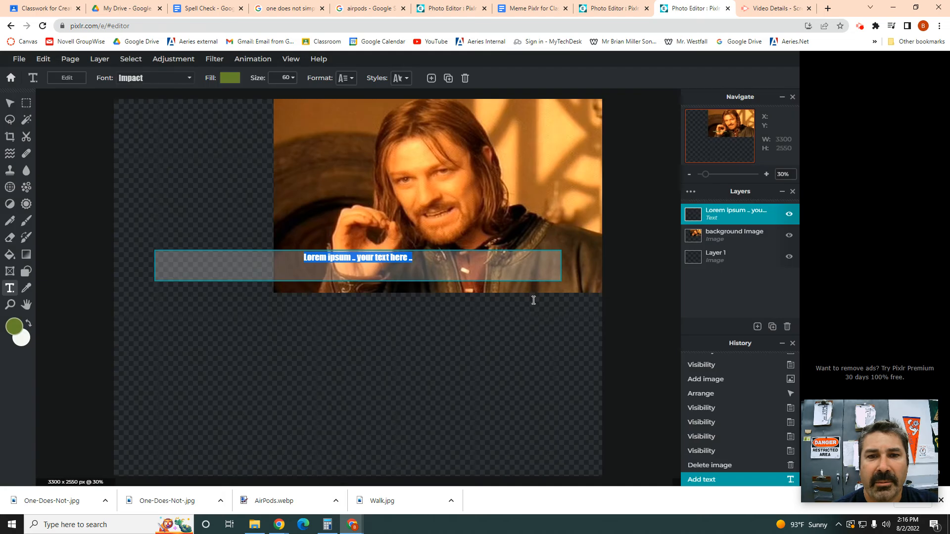
# Step: Rename the new text layer as "MEME text .." in its layer settings
pyautogui.click(717, 220)
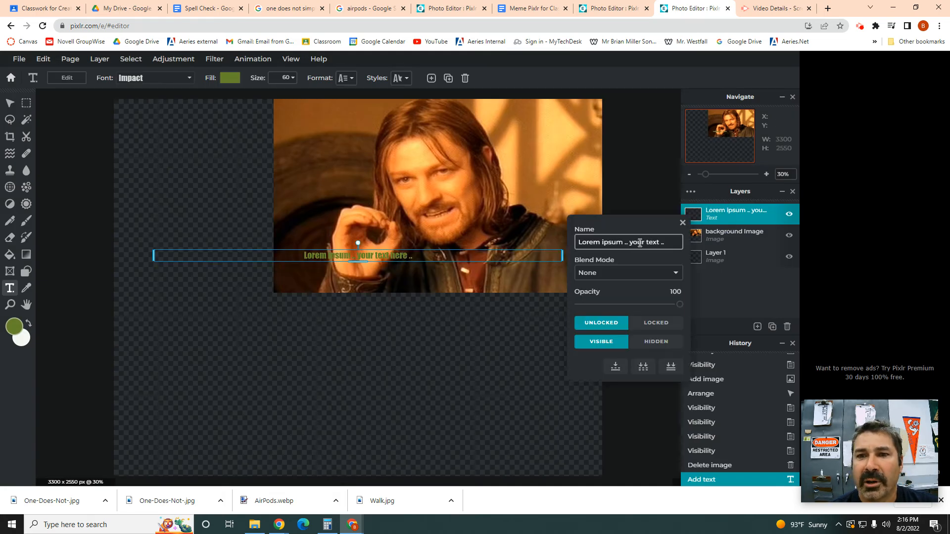
pyautogui.moveTo(658, 243); pyautogui.dragTo(571, 247)
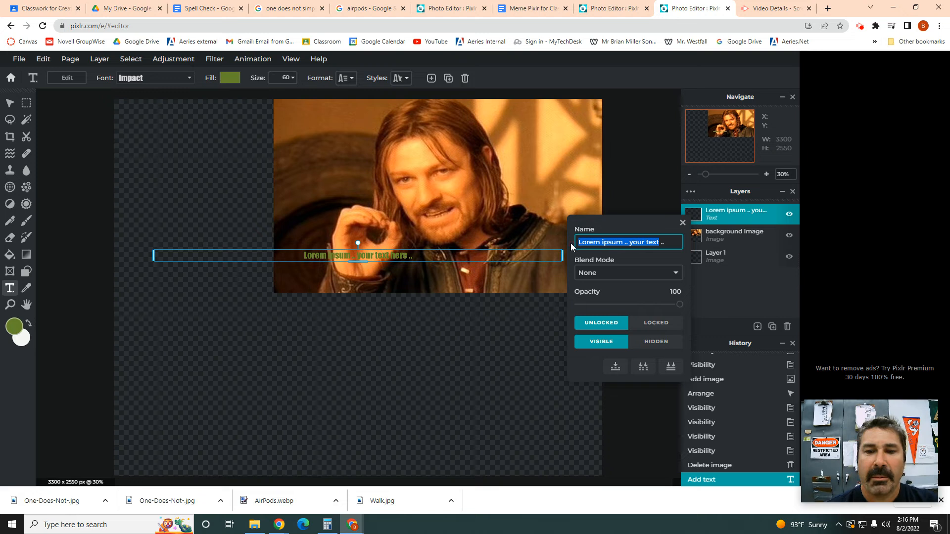
pyautogui.write('MEME')
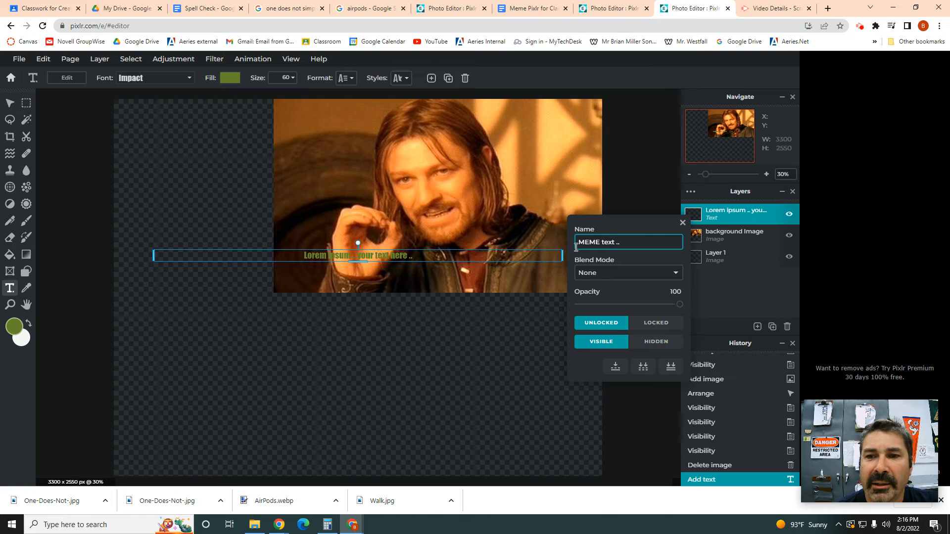
pyautogui.click(395, 256)
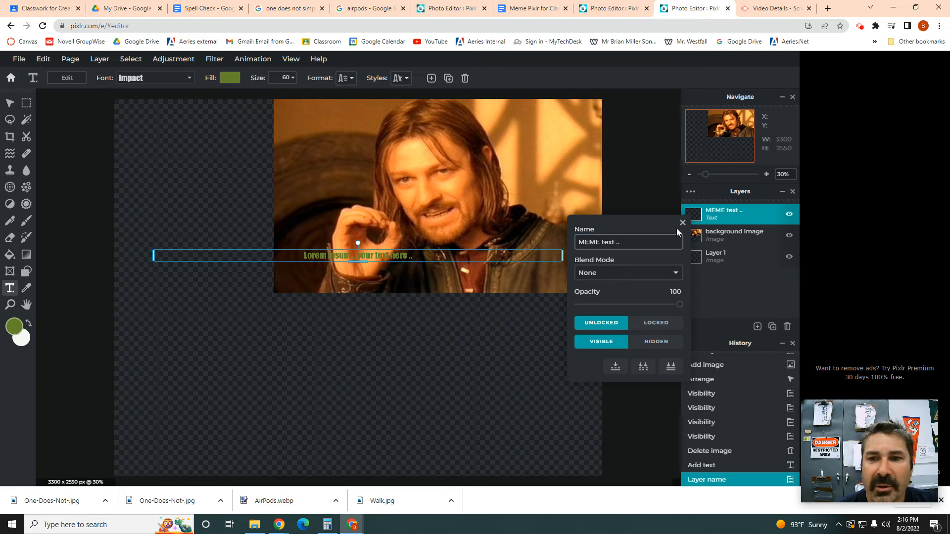
pyautogui.click(682, 224)
# Step: Replace the placeholder text with "ONE DOES NOT SIMPLY WALK INTO CLASS WITHOUT HEADPHONES" and set its font to Arial
pyautogui.doubleClick(386, 255)
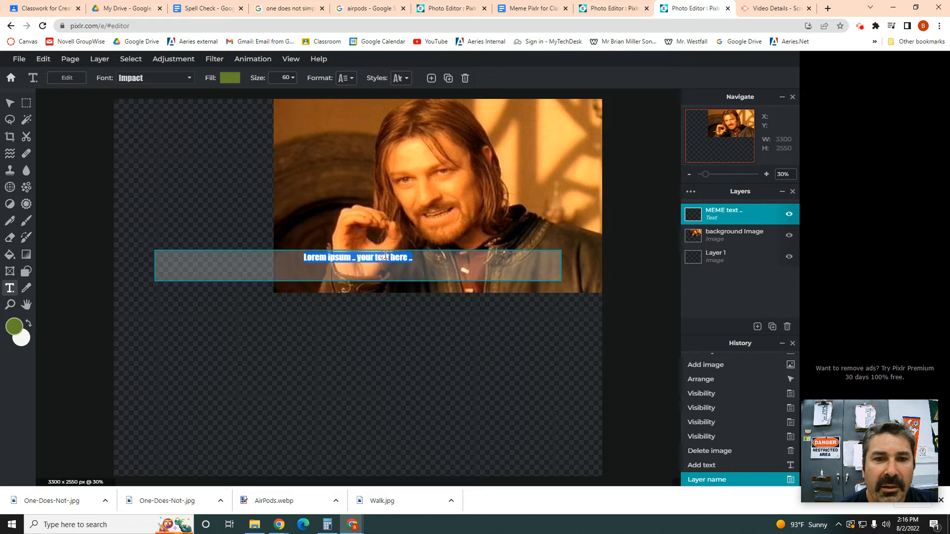
pyautogui.write('ONE DOES NOT SIMPLY WALK INTO CLASS WITHOUT HEADPHONES')
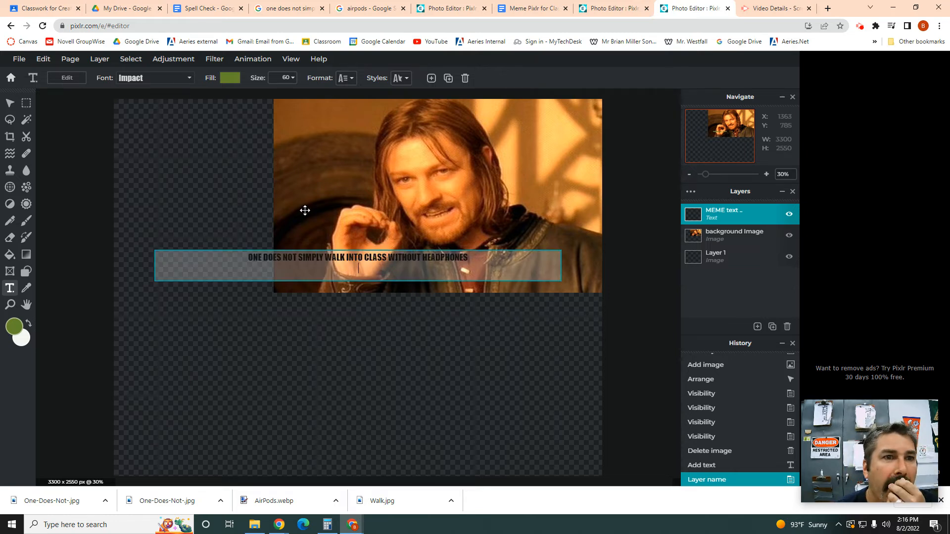
pyautogui.click(188, 77)
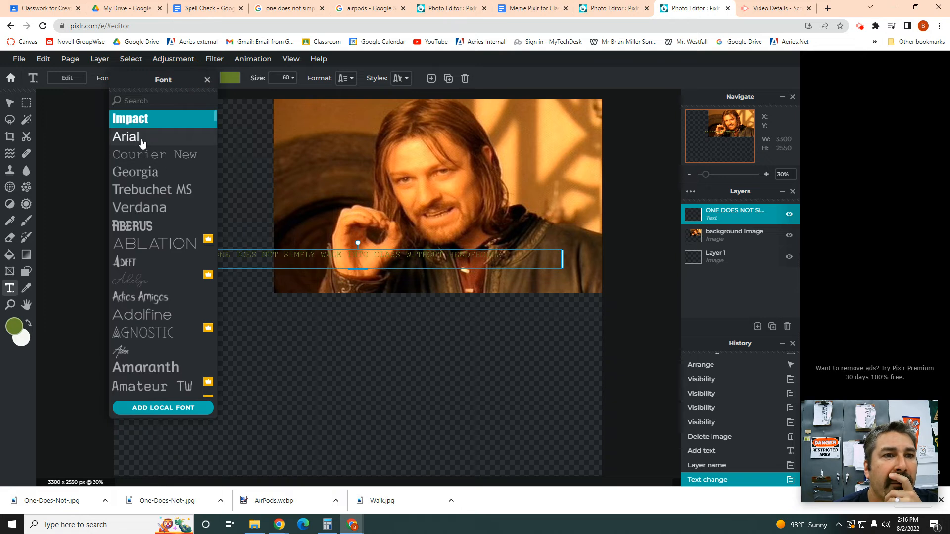
pyautogui.click(144, 137)
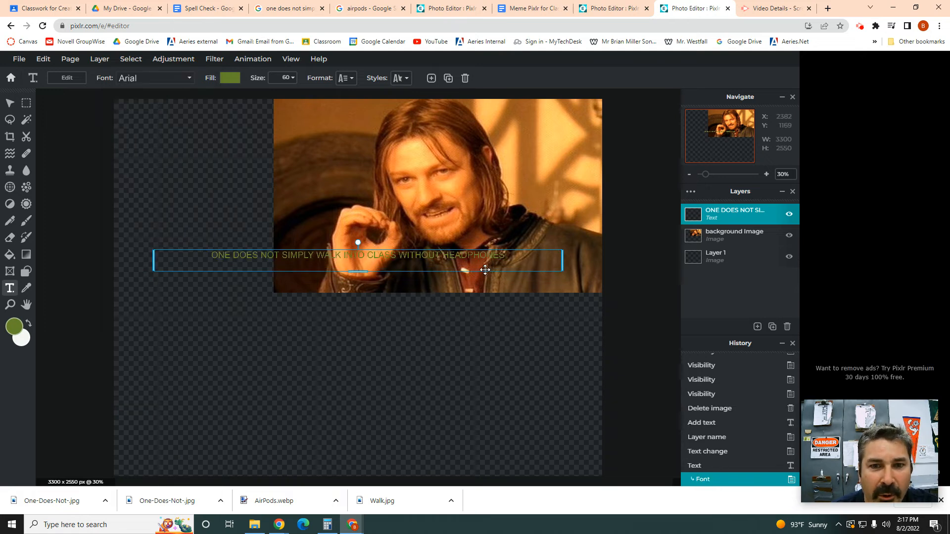
# Step: Insert a line break before "WALK" so that the meme caption runs over two lines
pyautogui.doubleClick(503, 255)
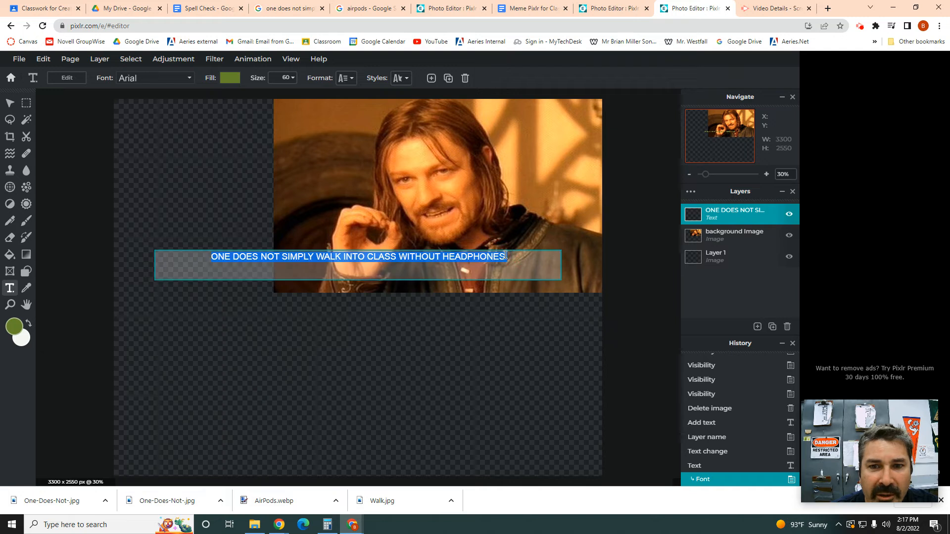
pyautogui.click(505, 256)
pyautogui.moveTo(506, 257); pyautogui.dragTo(319, 259)
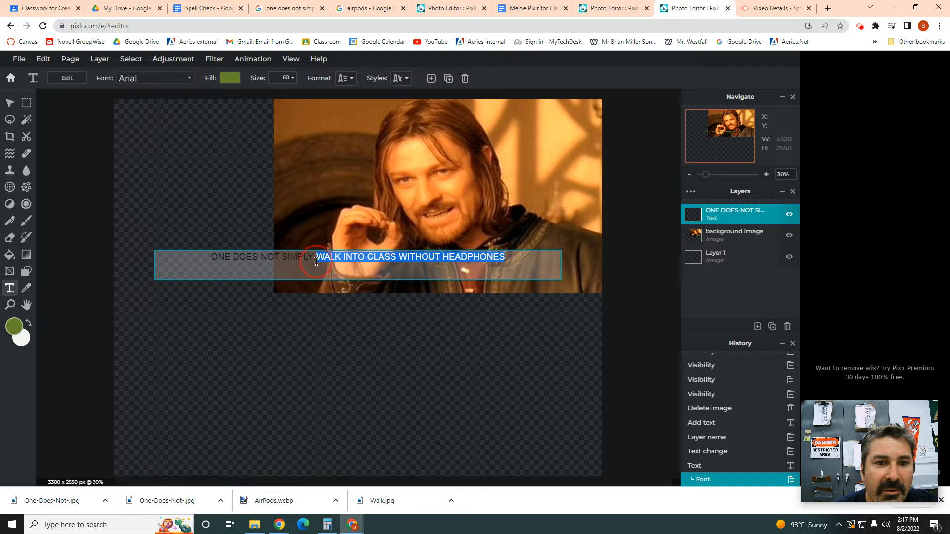
pyautogui.click(317, 259)
pyautogui.press('Return')
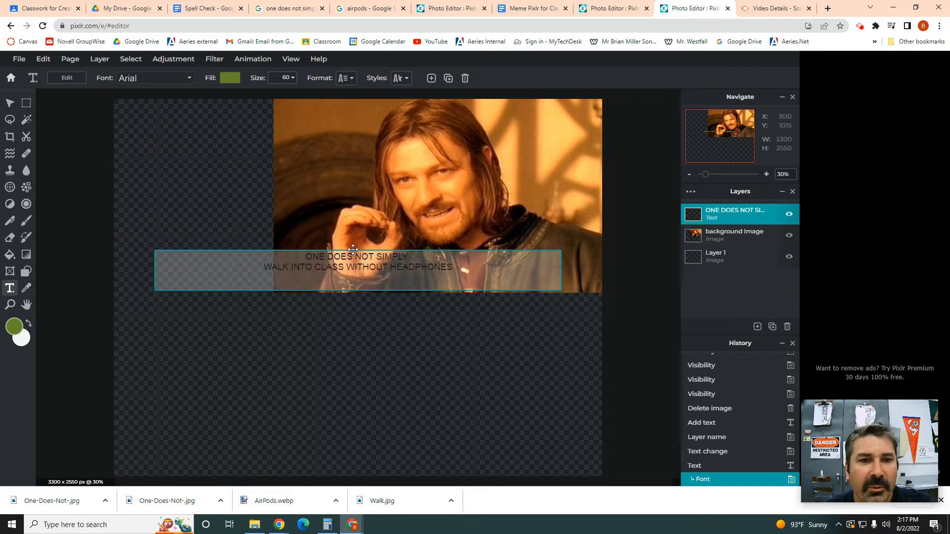
# Step: Try to add a local font for the whole caption from the Fonts folder in C:\Windows
pyautogui.moveTo(452, 267); pyautogui.dragTo(308, 256)
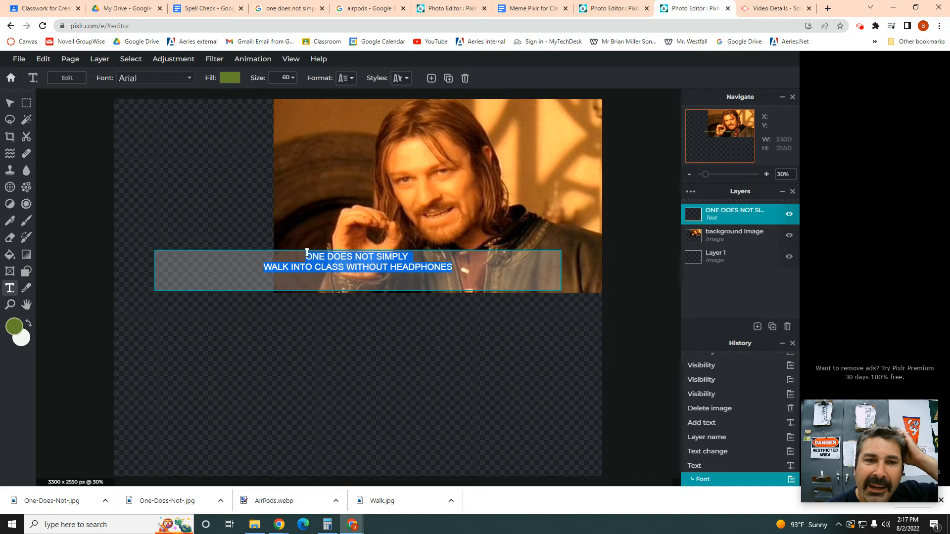
pyautogui.click(190, 81)
pyautogui.scroll(-5, 143, 371)
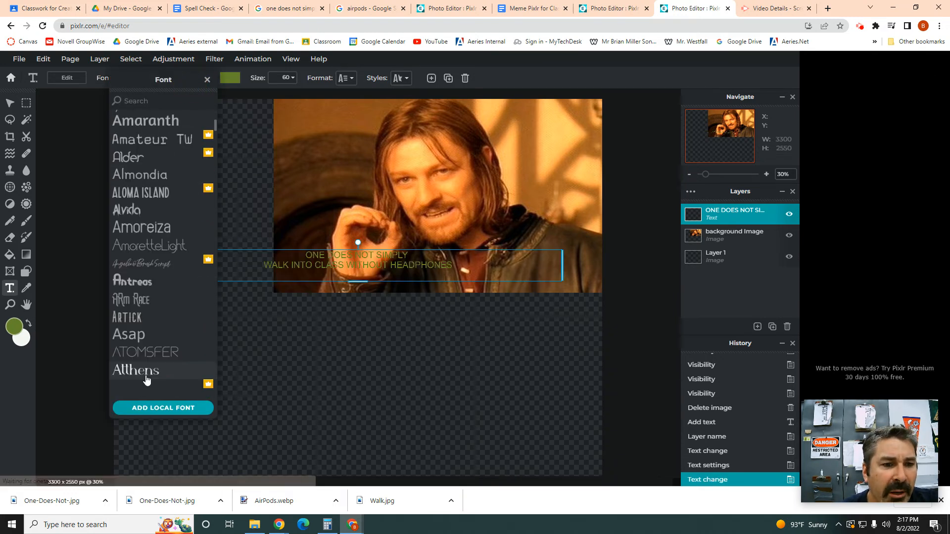
pyautogui.click(153, 410)
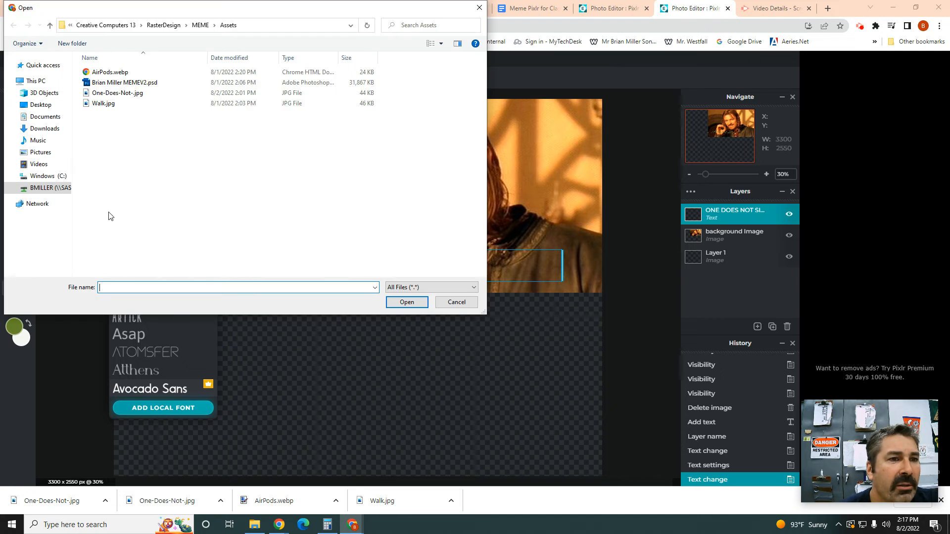
pyautogui.click(44, 179)
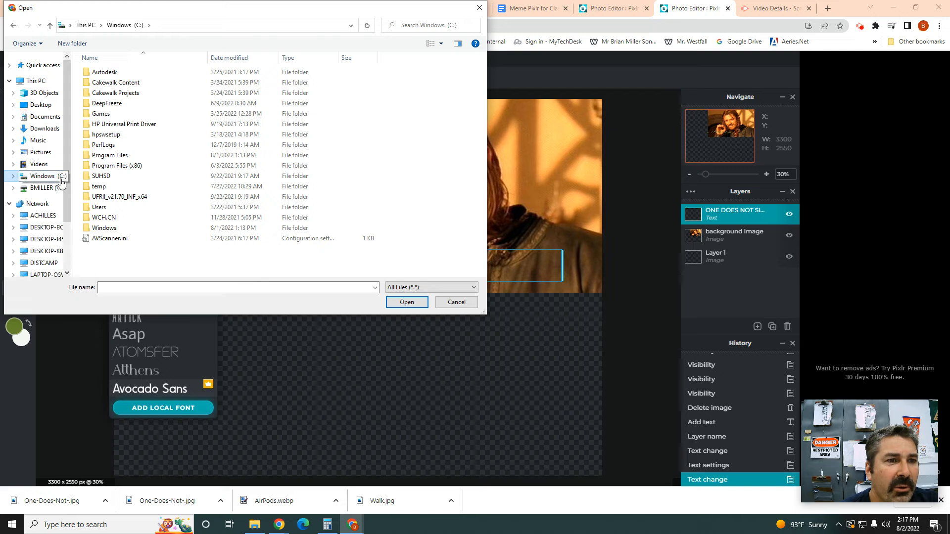
pyautogui.click(103, 231)
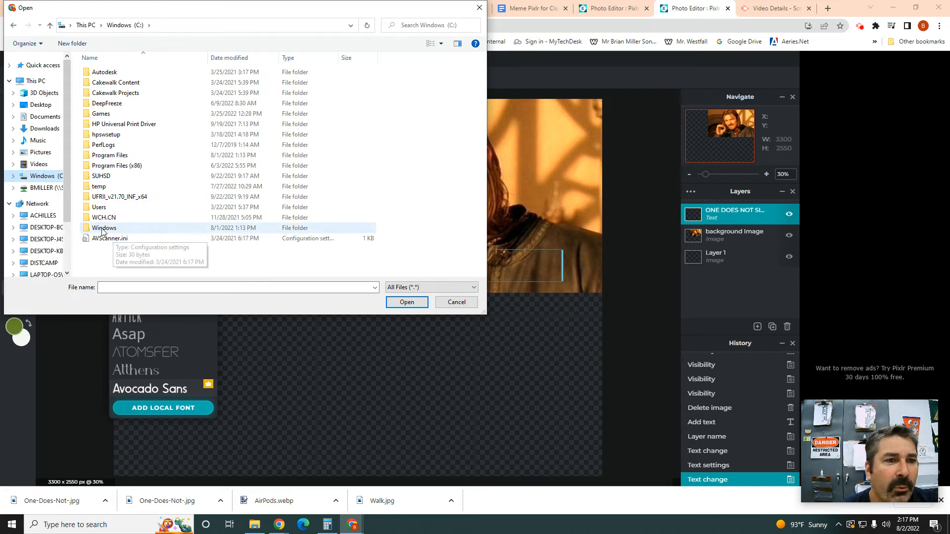
pyautogui.doubleClick(103, 232)
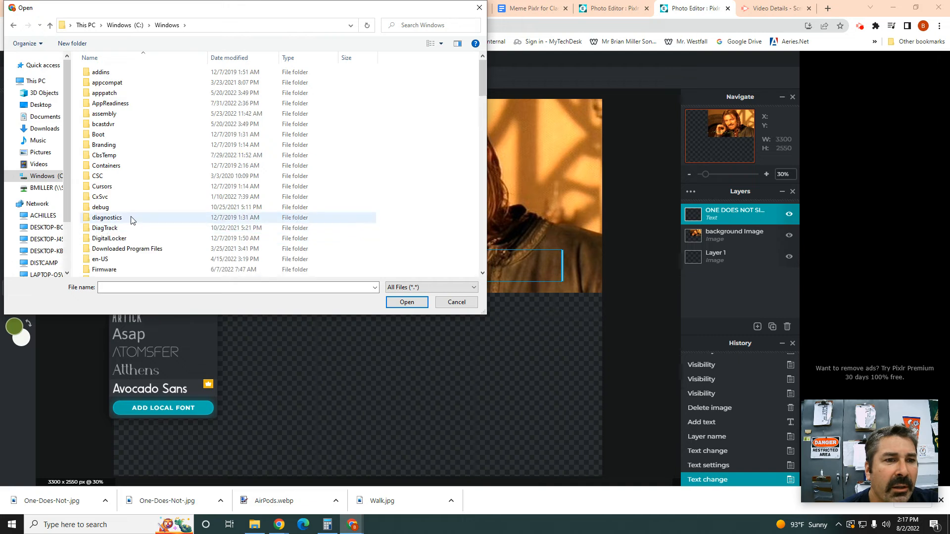
pyautogui.scroll(-3, 137, 215)
pyautogui.scroll(-4, 170, 218)
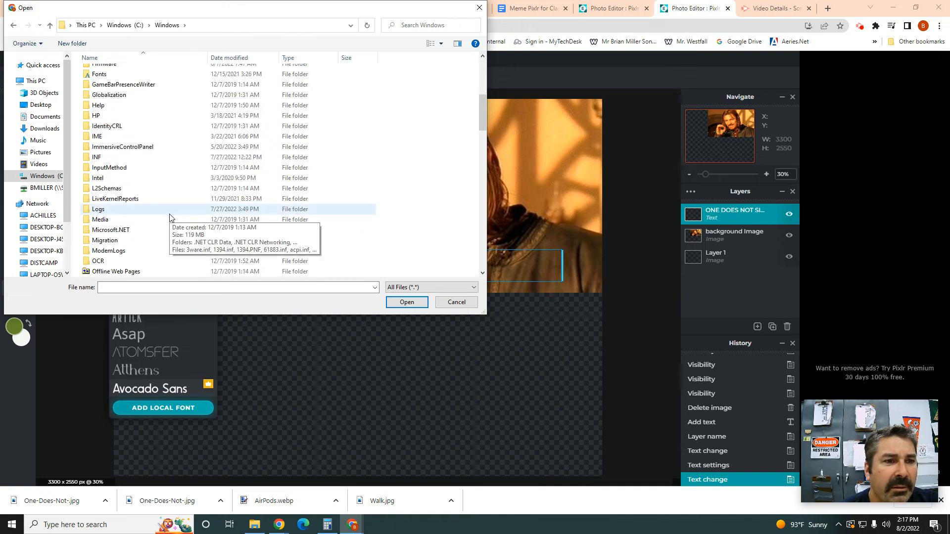
pyautogui.scroll(-2, 170, 217)
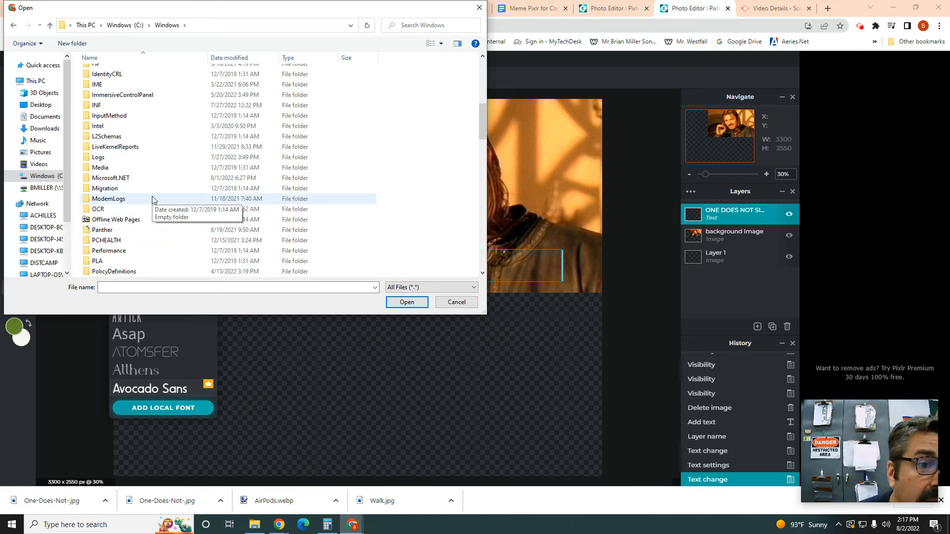
pyautogui.scroll(5, 153, 200)
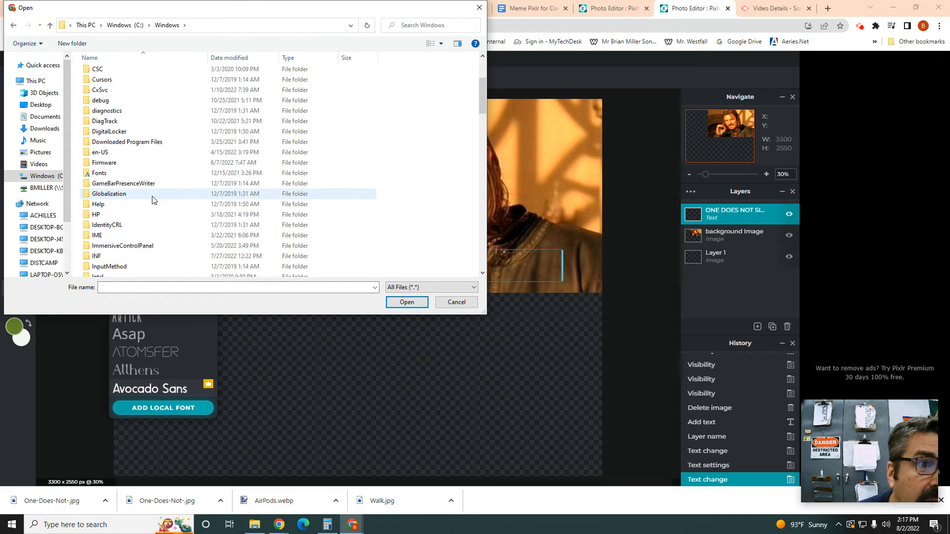
pyautogui.doubleClick(100, 176)
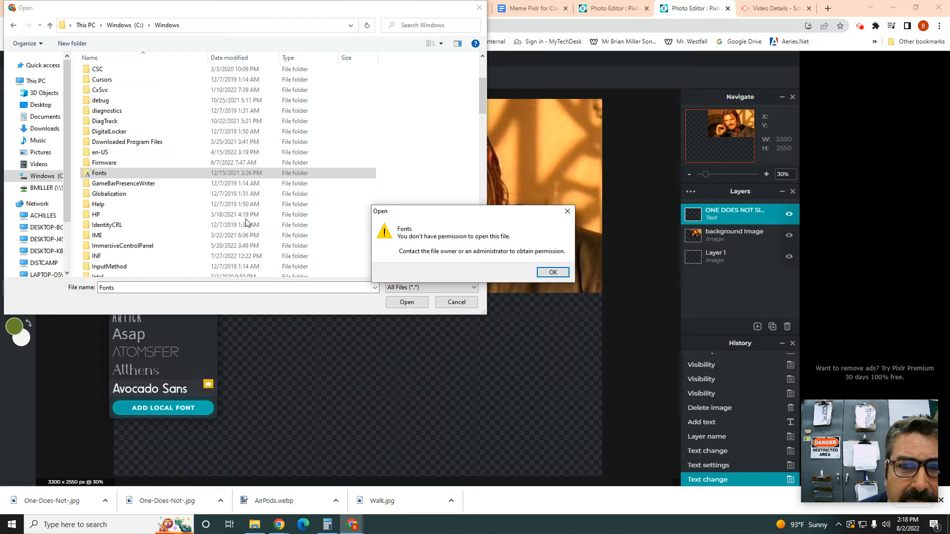
pyautogui.click(551, 271)
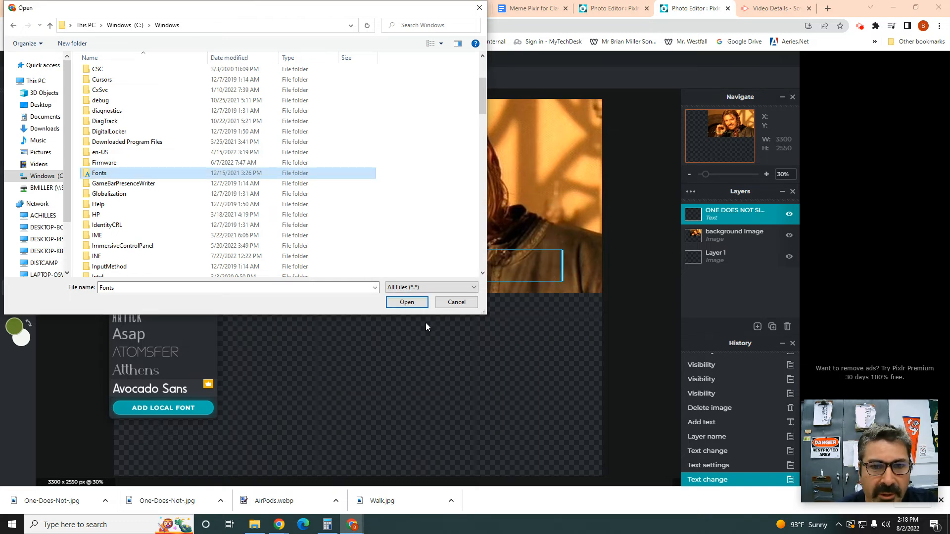
pyautogui.click(456, 304)
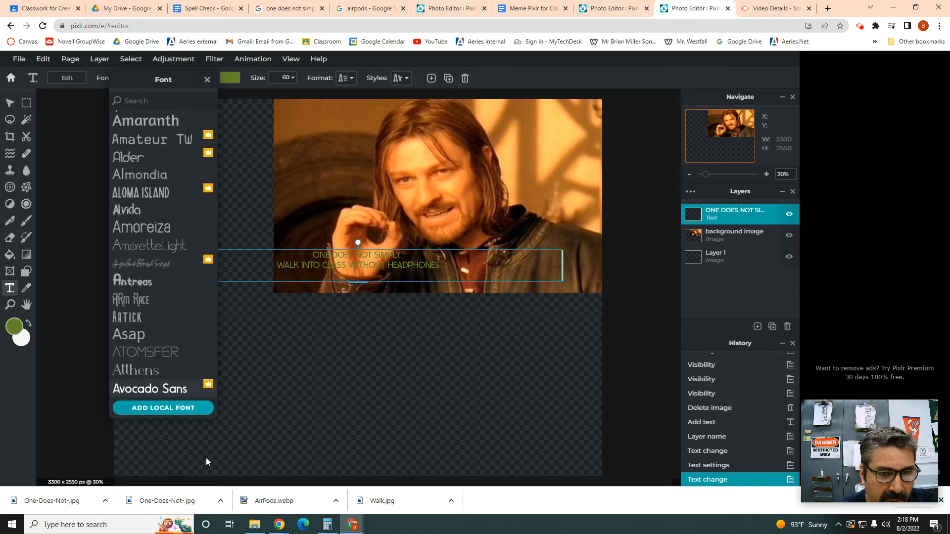
# Step: Switch to File Explorer and browse through the Windows (C:) drive to the Fonts folder inside Windows
pyautogui.click(254, 525)
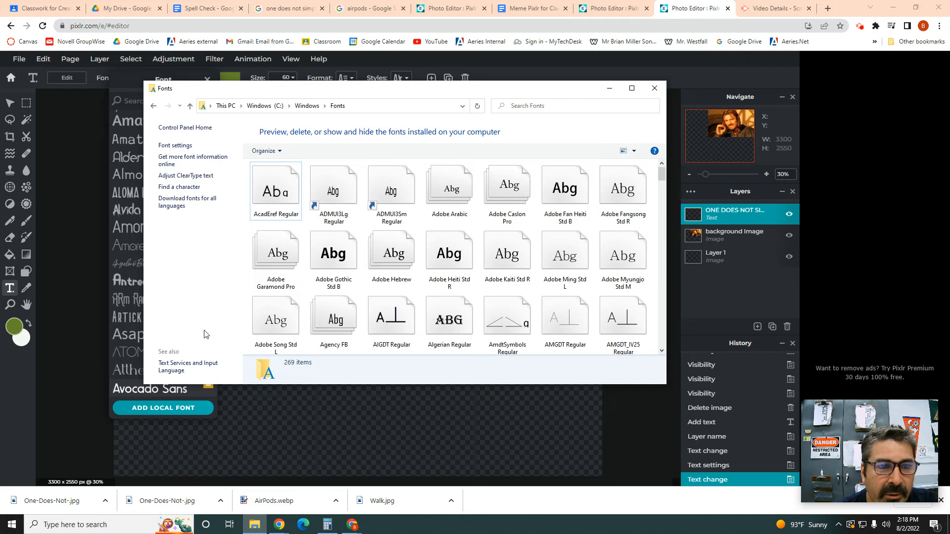
pyautogui.click(225, 105)
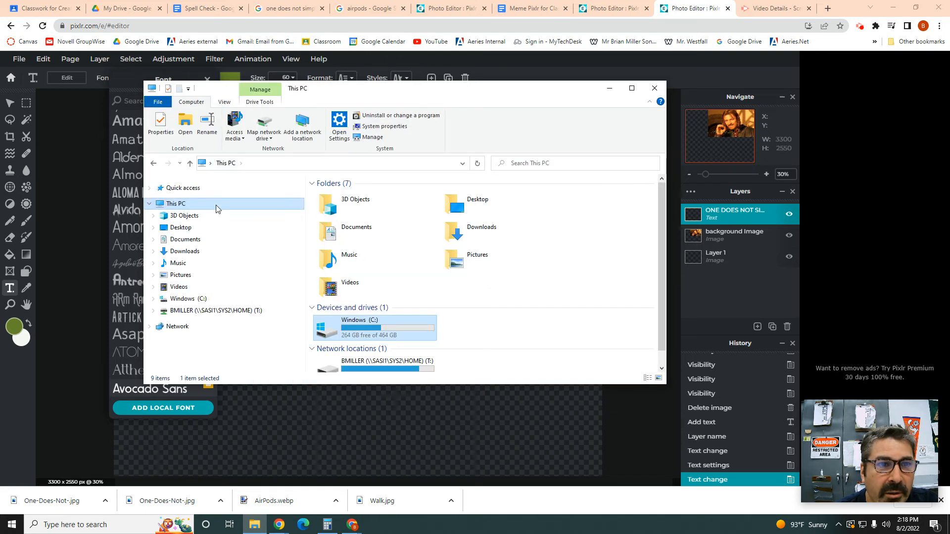
pyautogui.click(200, 302)
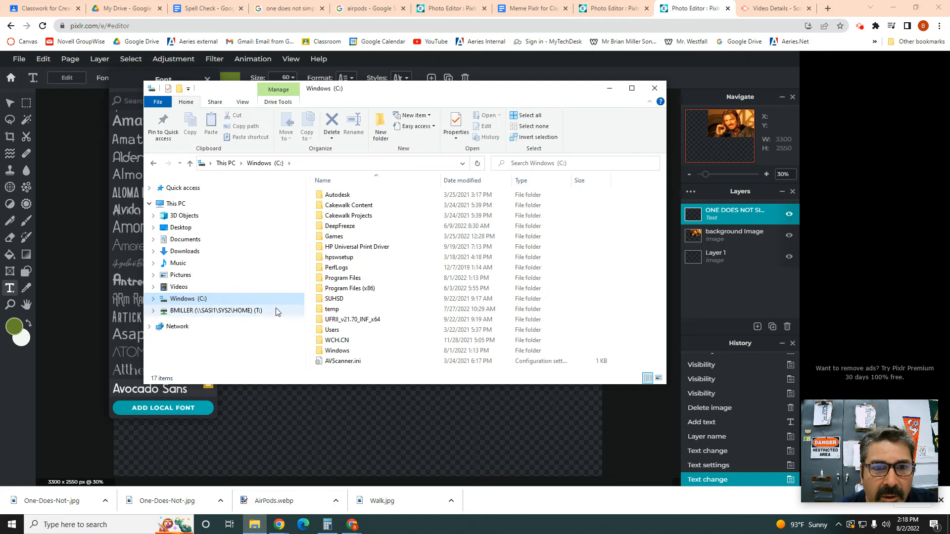
pyautogui.doubleClick(341, 351)
pyautogui.click(342, 351)
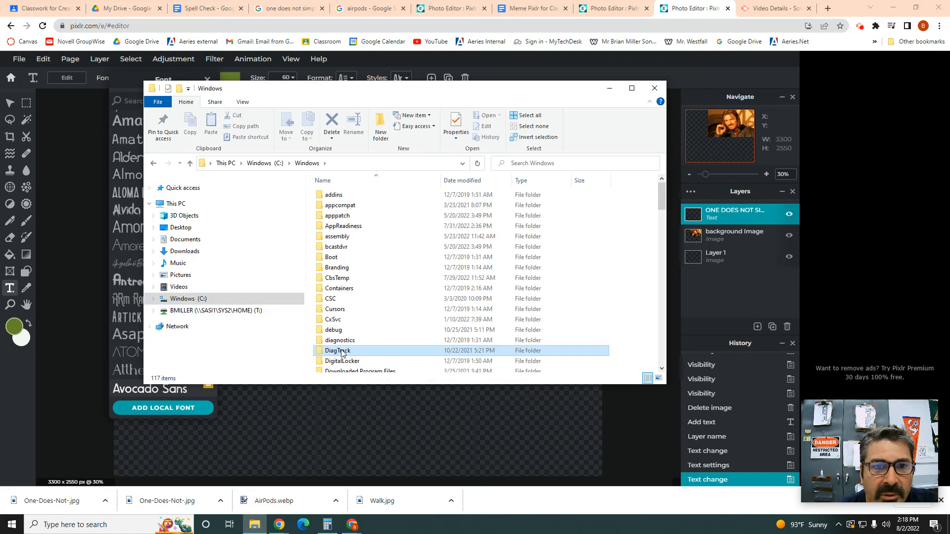
pyautogui.scroll(-3, 376, 304)
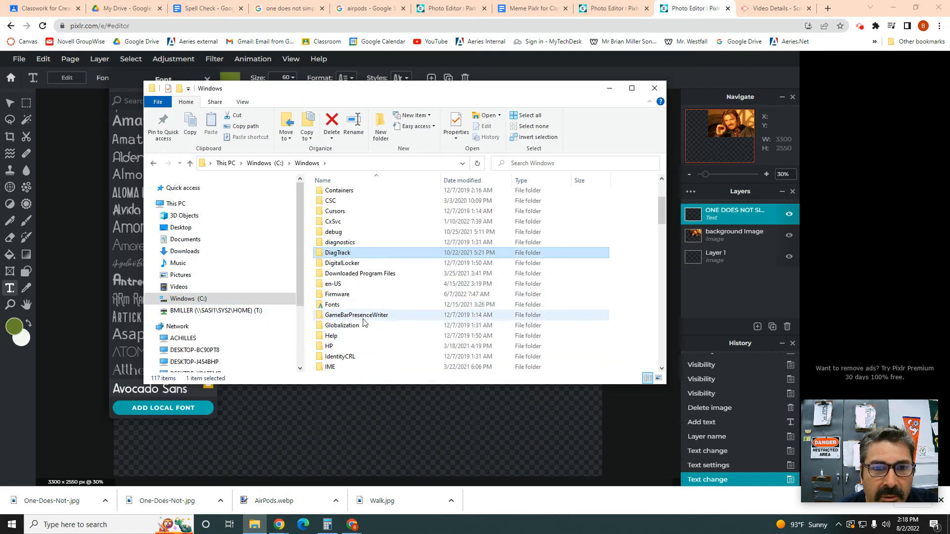
pyautogui.doubleClick(335, 307)
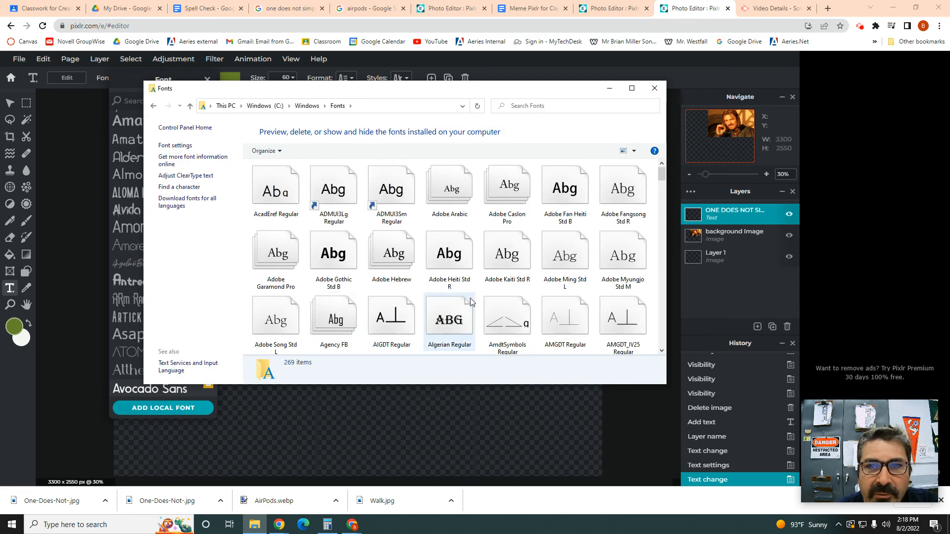
# Step: Find the Impact Regular font in the Fonts folder and copy it
pyautogui.moveTo(662, 179); pyautogui.dragTo(664, 243)
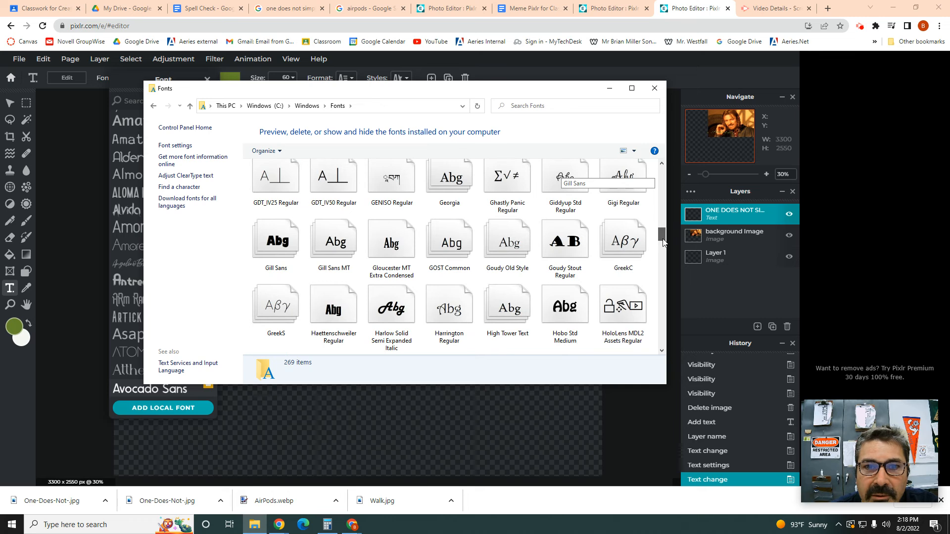
pyautogui.moveTo(663, 243); pyautogui.dragTo(664, 259)
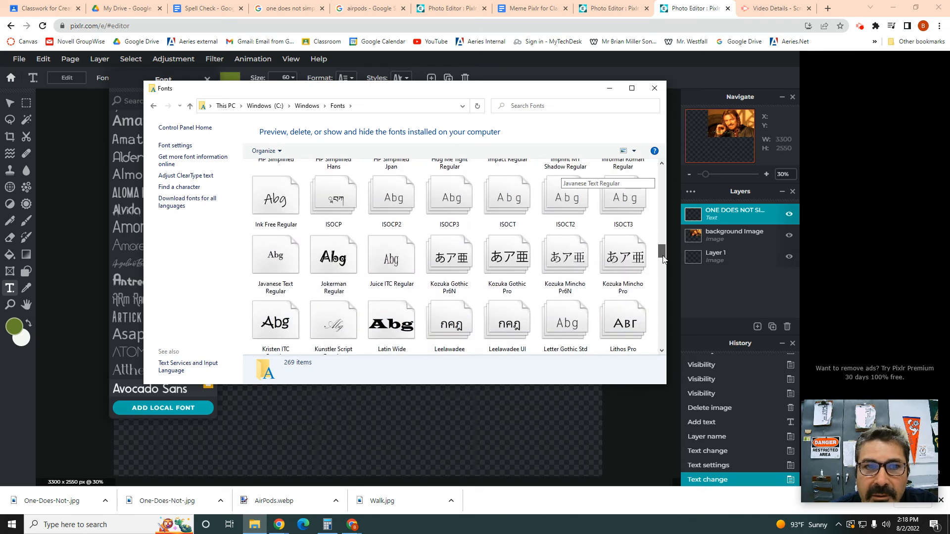
pyautogui.moveTo(661, 260); pyautogui.dragTo(662, 255)
pyautogui.rightClick(505, 214)
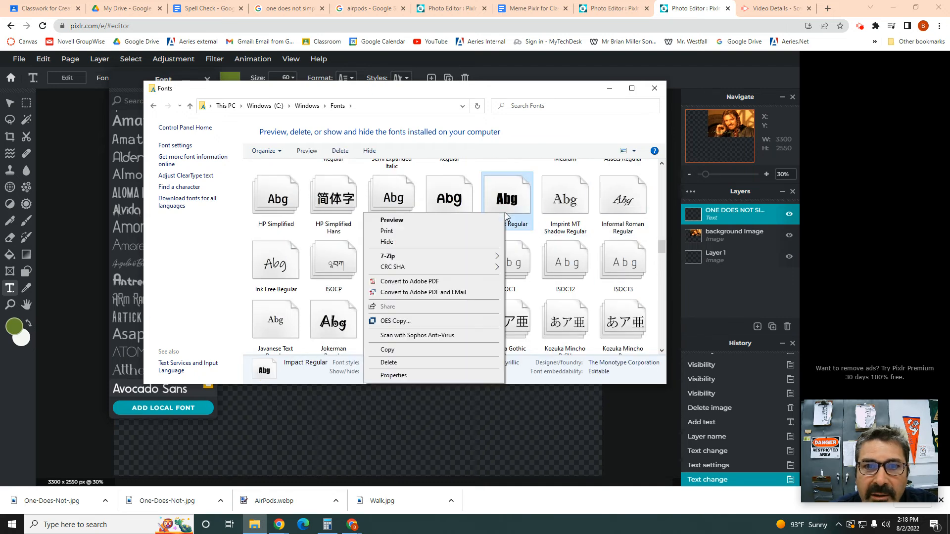
pyautogui.click(412, 352)
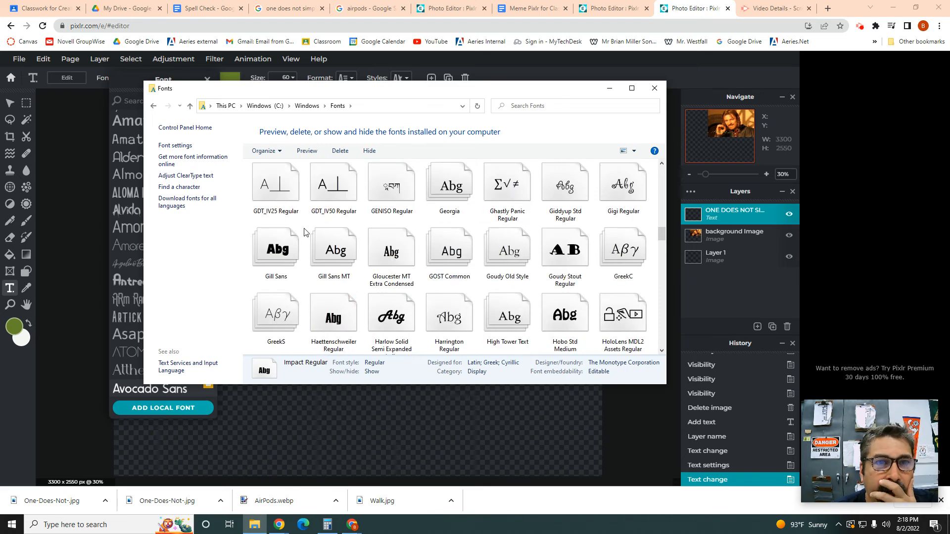
# Step: Paste the copied font into the Downloads folder, replacing the existing impact.ttf, and close File Explorer
pyautogui.scroll(3, 304, 272)
pyautogui.click(226, 106)
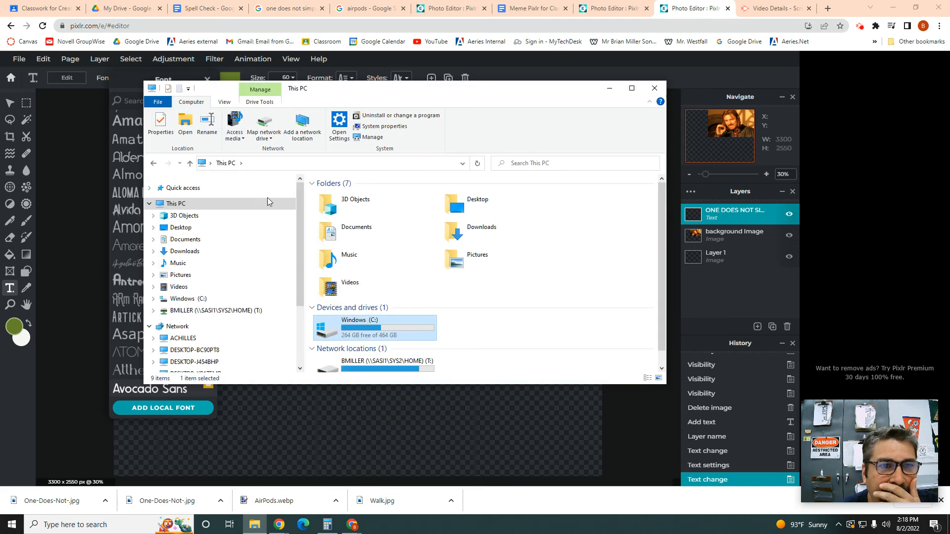
pyautogui.click(189, 253)
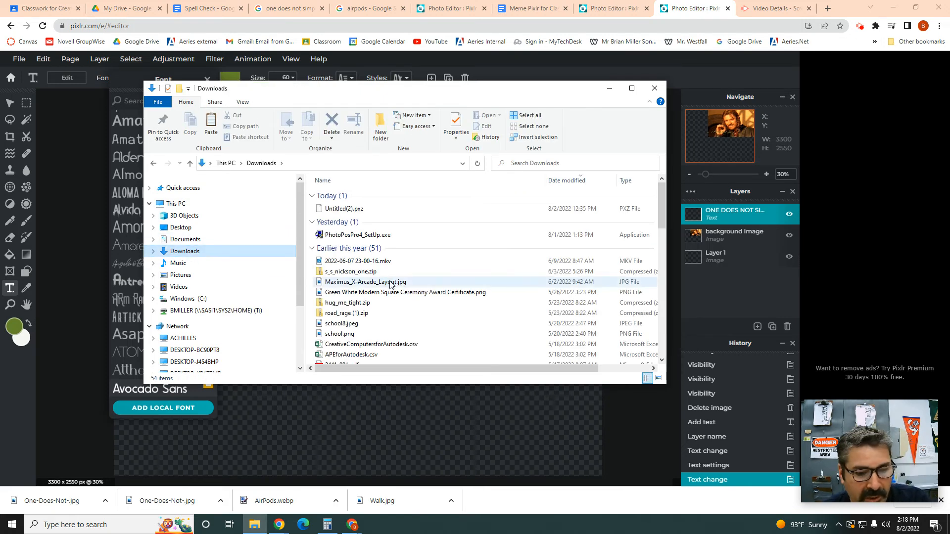
pyautogui.hotkey('ctrl', 'v')
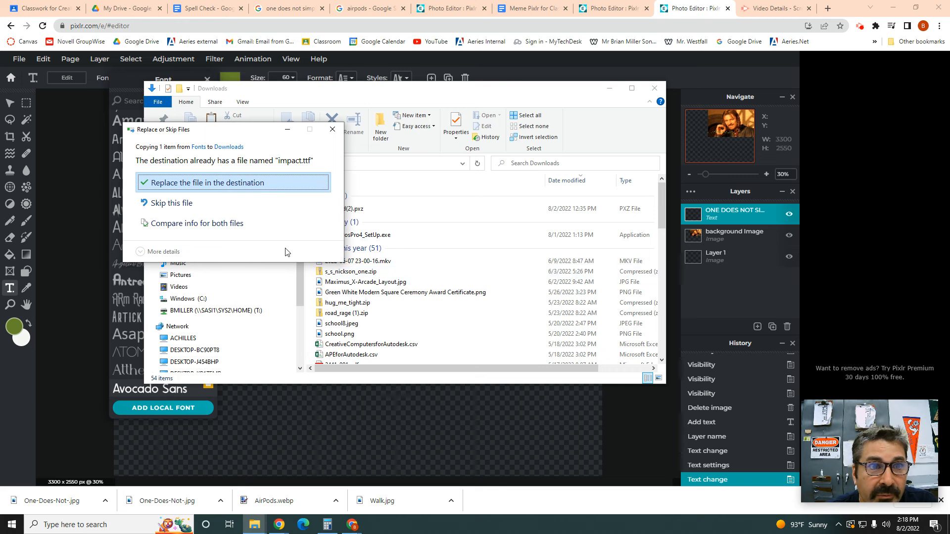
pyautogui.click(214, 191)
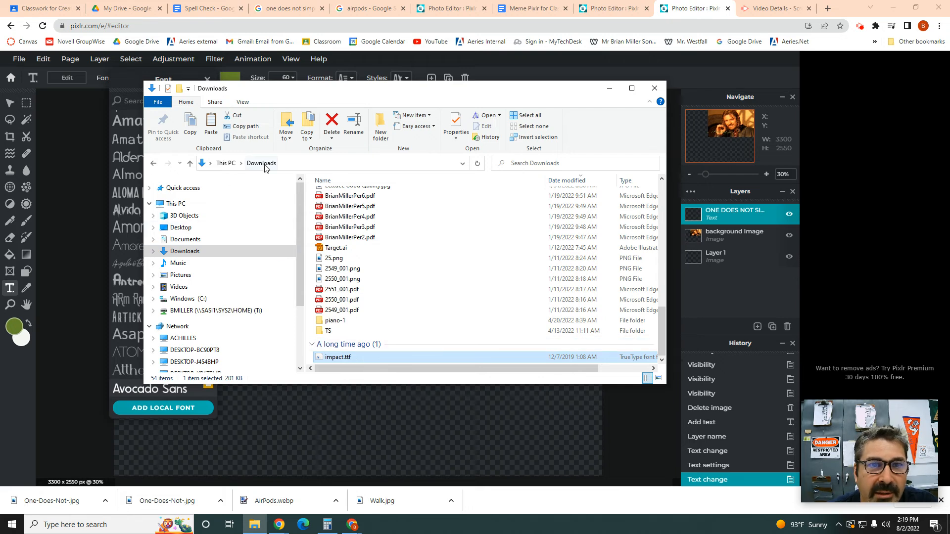
pyautogui.click(654, 88)
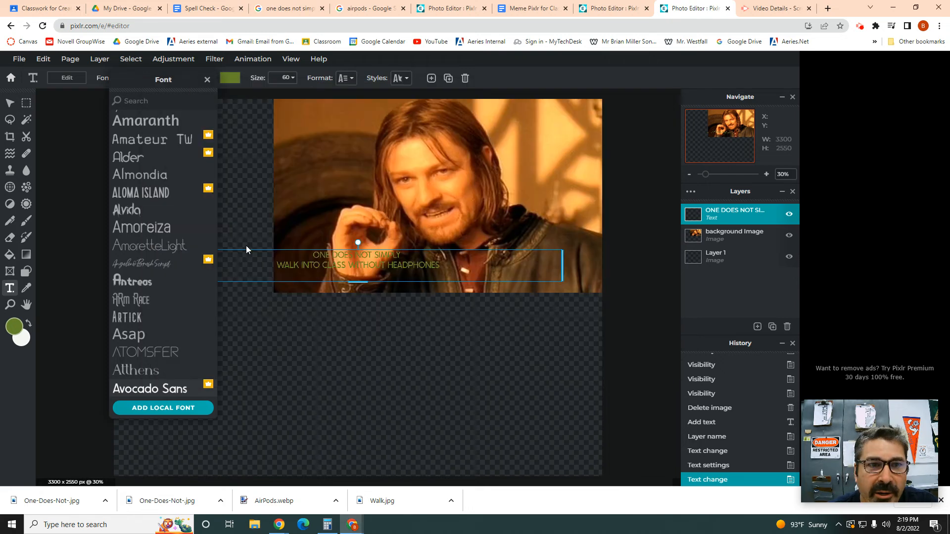
# Step: Add impact.ttf from the Downloads folder as a local font in Pixlr
pyautogui.click(167, 408)
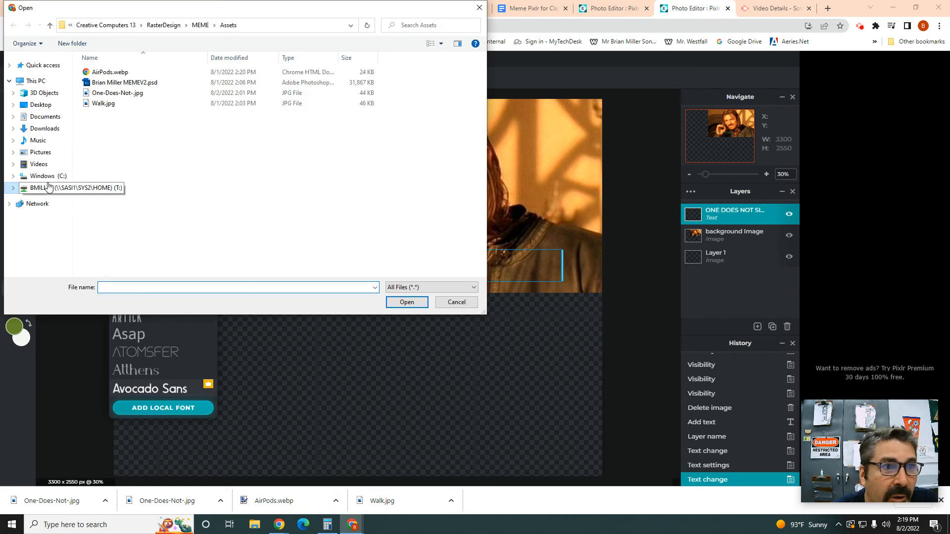
pyautogui.click(39, 130)
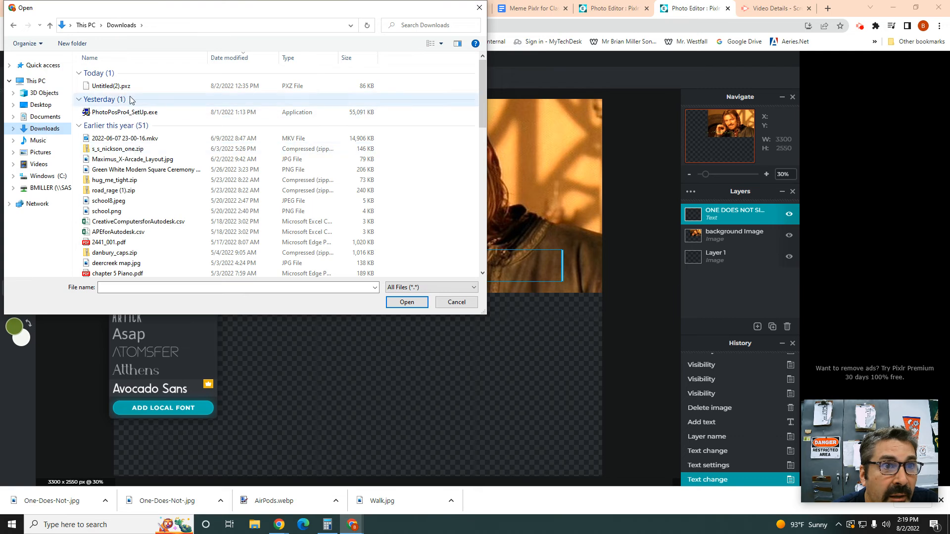
pyautogui.scroll(-3, 181, 168)
pyautogui.scroll(-10, 182, 186)
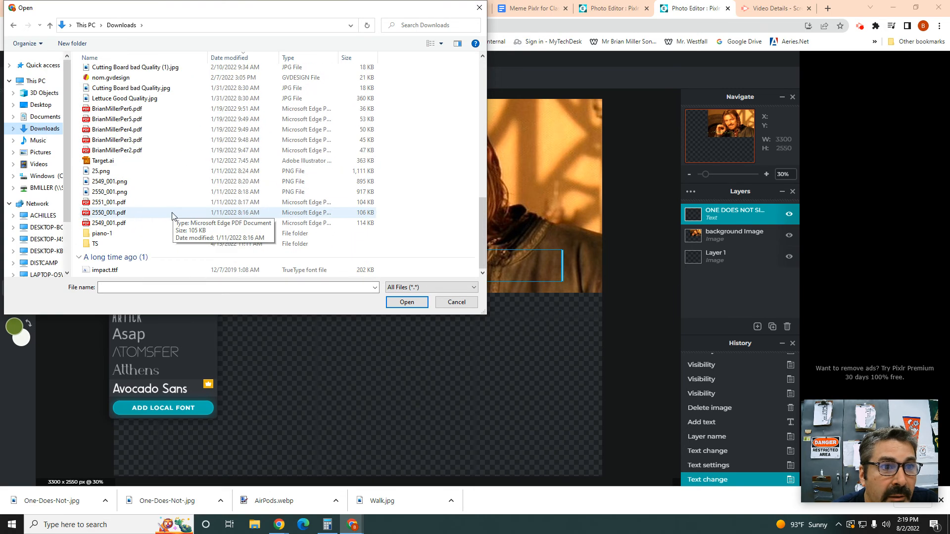
pyautogui.doubleClick(101, 270)
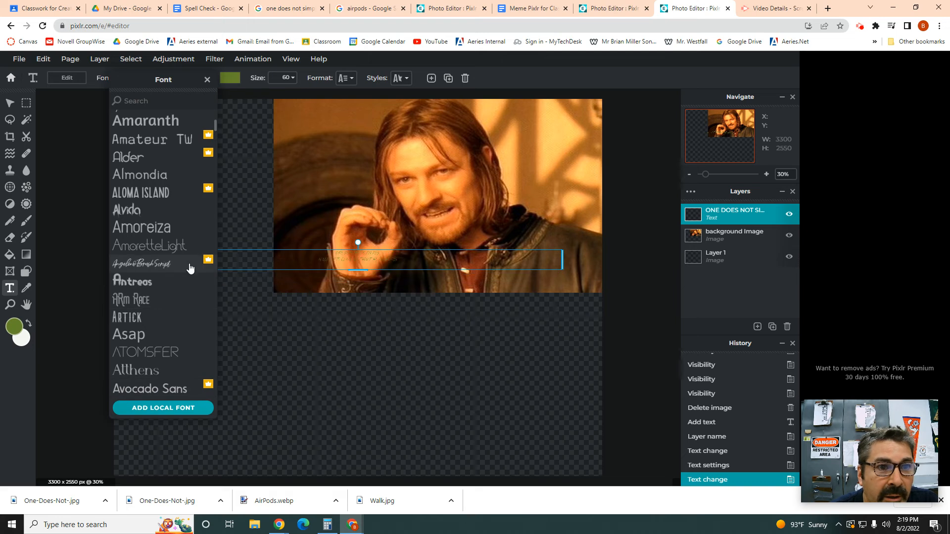
# Step: Set the caption's font to Impact and its fill color to white #FFFFFF
pyautogui.scroll(5, 173, 292)
pyautogui.scroll(1, 170, 289)
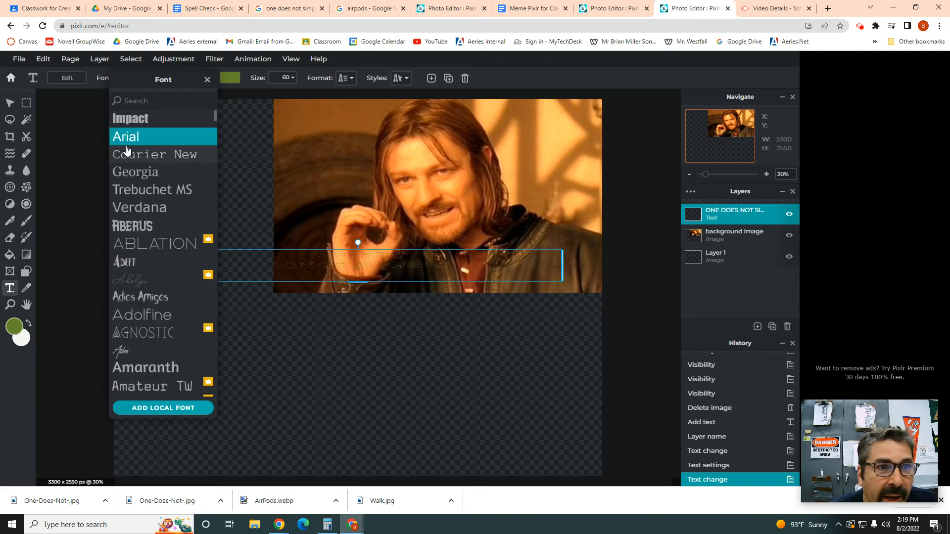
pyautogui.click(134, 119)
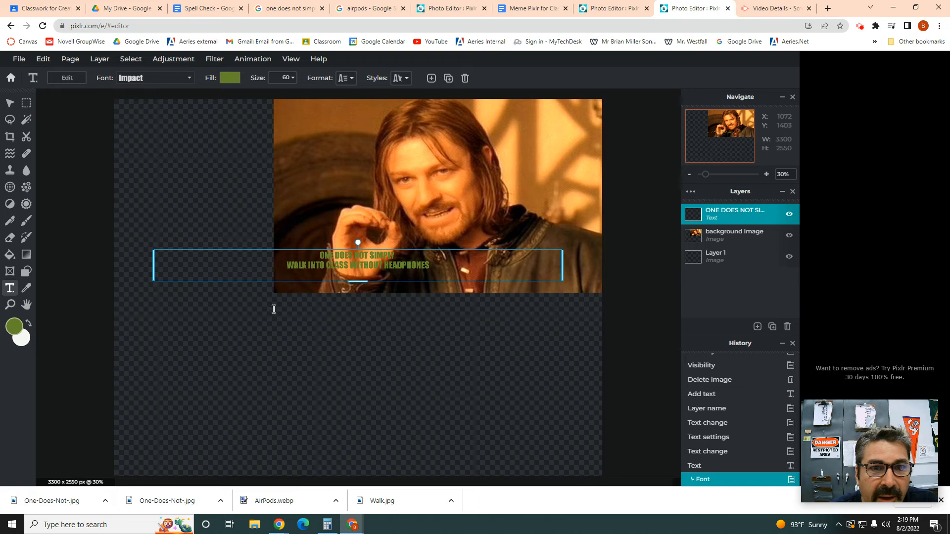
pyautogui.click(231, 81)
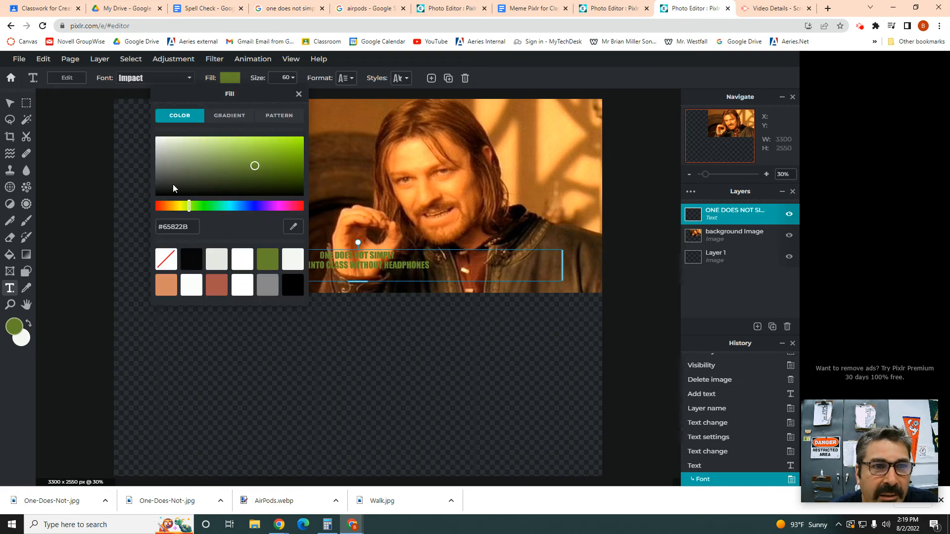
pyautogui.click(244, 262)
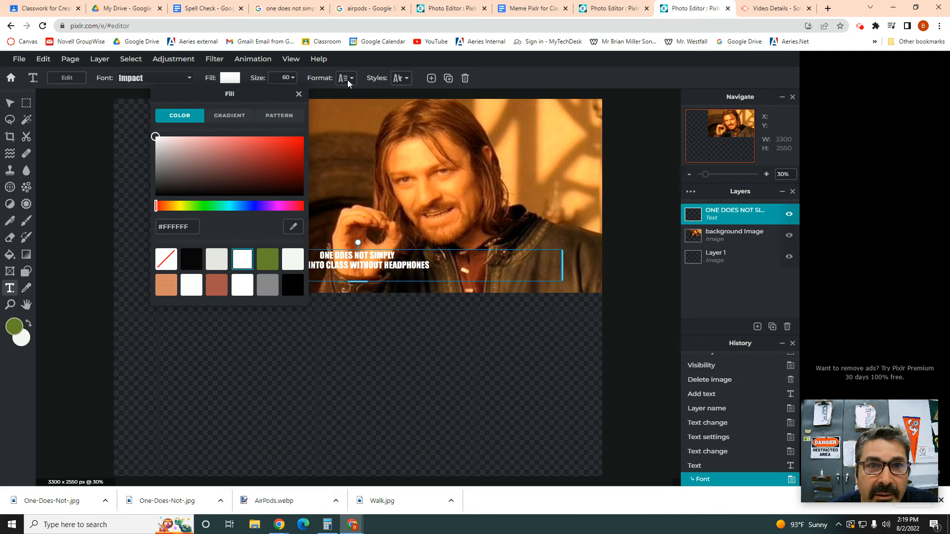
# Step: Turn on the Outline style for the meme caption
pyautogui.click(400, 79)
pyautogui.click(401, 78)
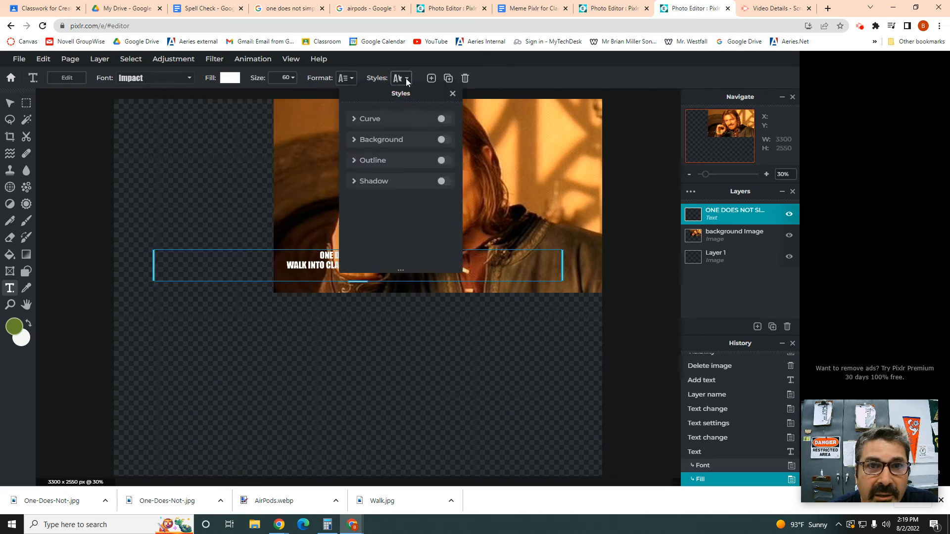
pyautogui.click(442, 161)
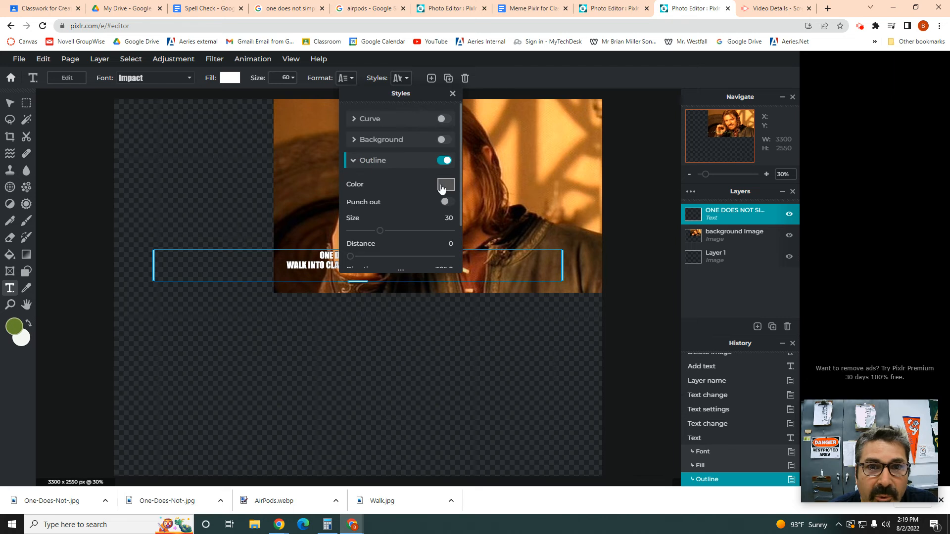
# Step: Try to change the caption's outline color to black #070707
pyautogui.click(442, 185)
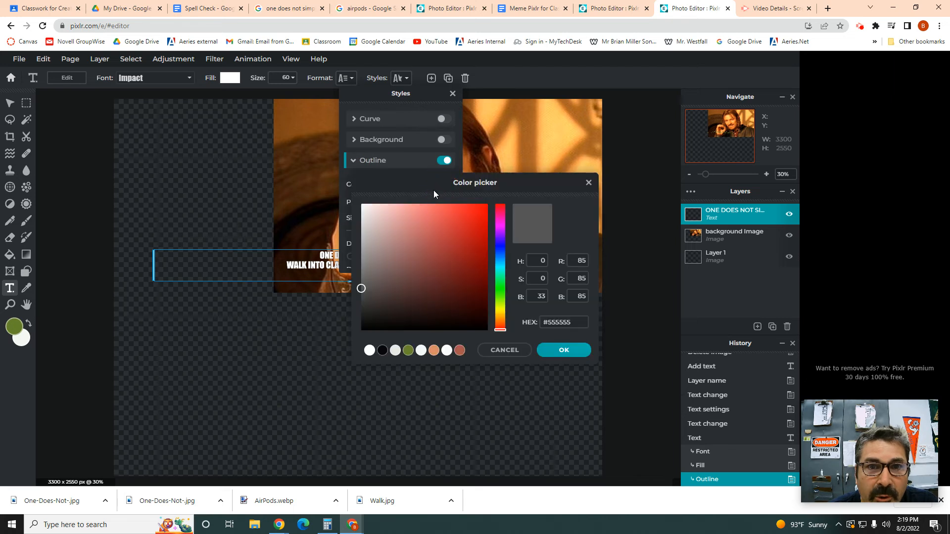
pyautogui.click(382, 355)
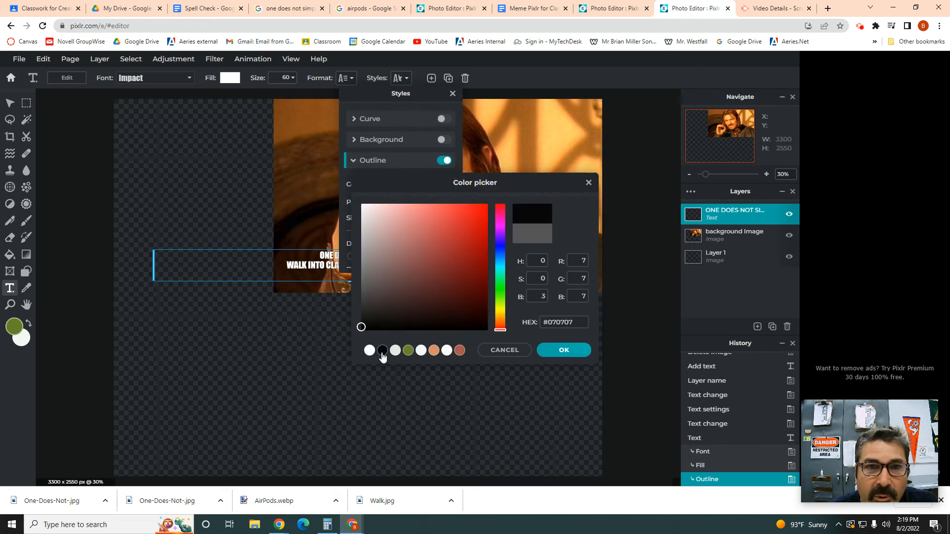
pyautogui.click(587, 184)
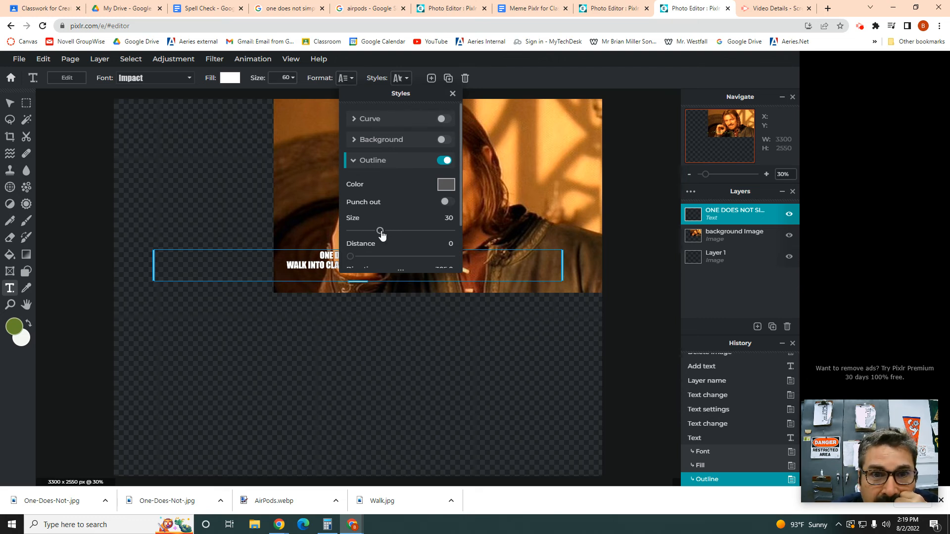
# Step: Set the caption's outline size to 34 and close the style settings
pyautogui.moveTo(381, 235); pyautogui.dragTo(384, 236)
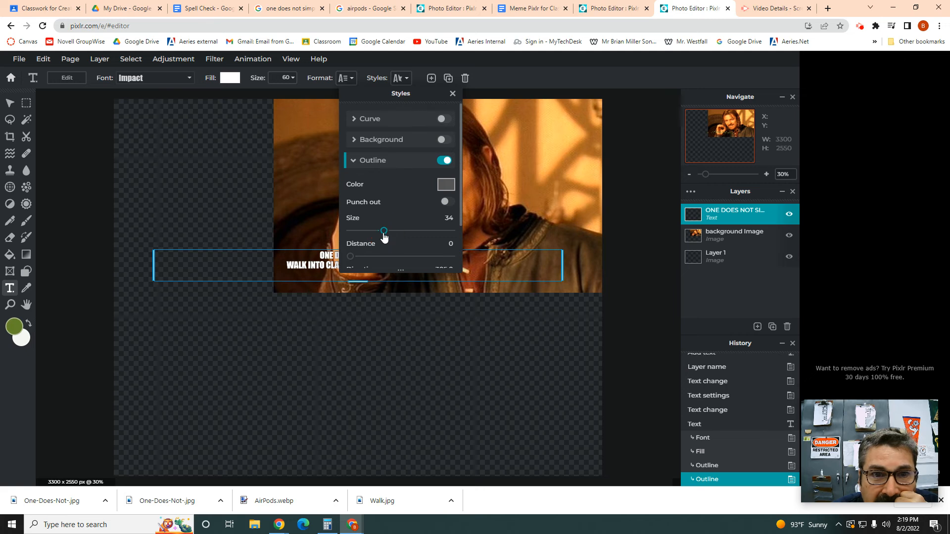
pyautogui.click(233, 311)
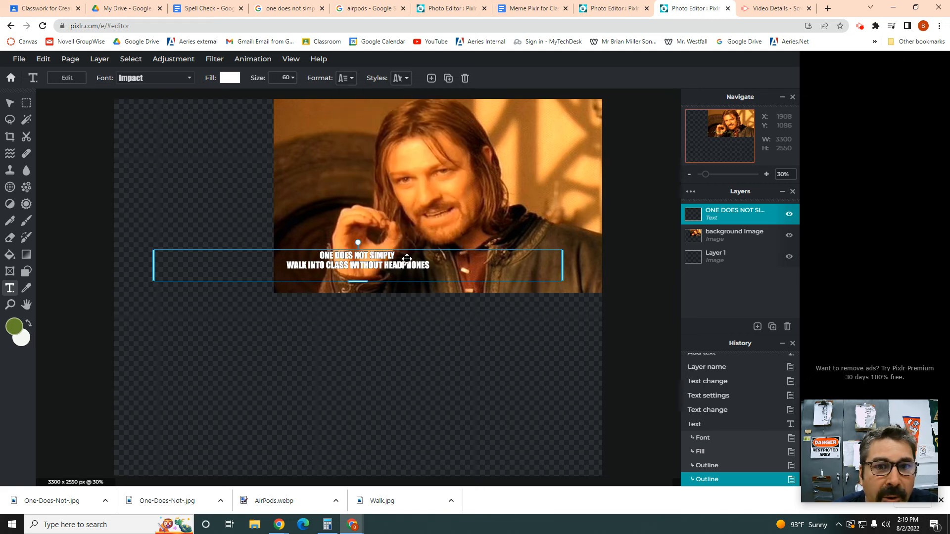
# Step: Move the caption to the top of the meme image and set its text size to 150
pyautogui.moveTo(371, 245); pyautogui.dragTo(433, 114)
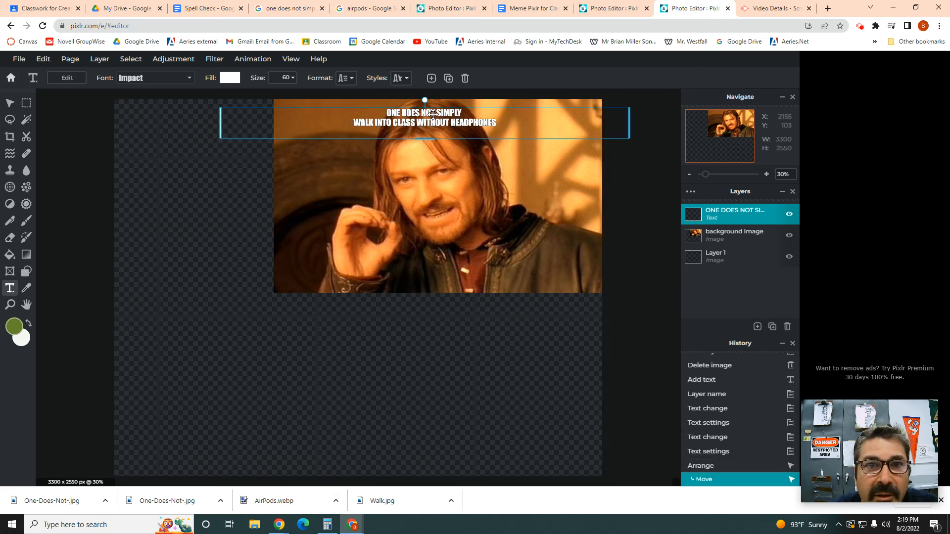
pyautogui.click(285, 79)
pyautogui.moveTo(225, 97); pyautogui.dragTo(243, 99)
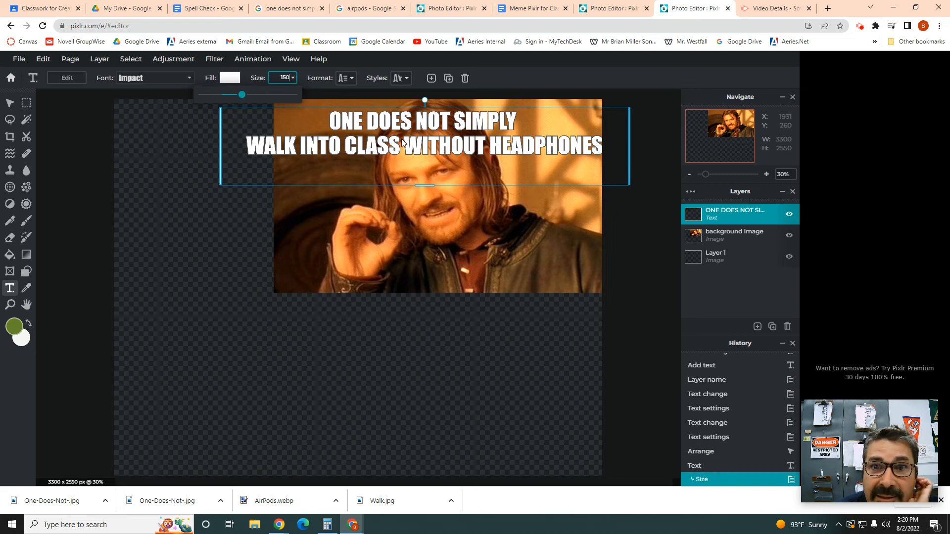
# Step: Rename the meme caption's text layer to MEME text and close the layer settings
pyautogui.click(721, 214)
pyautogui.click(730, 213)
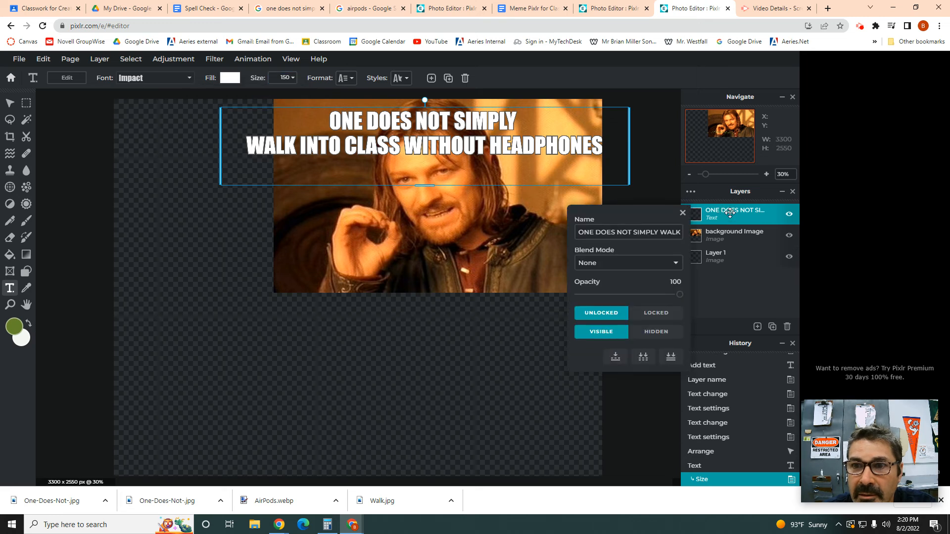
pyautogui.doubleClick(624, 232)
pyautogui.hotkey('ctrl', 'a')
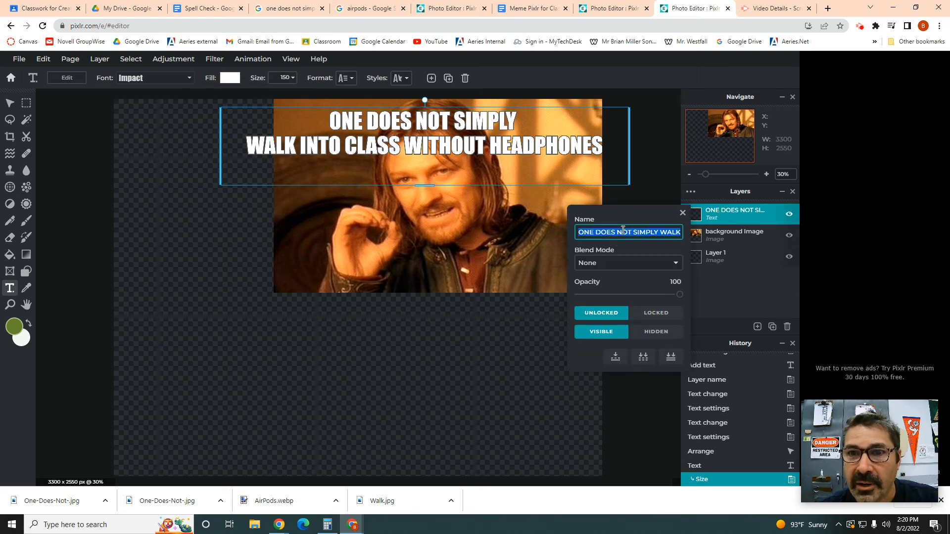
pyautogui.write('M')
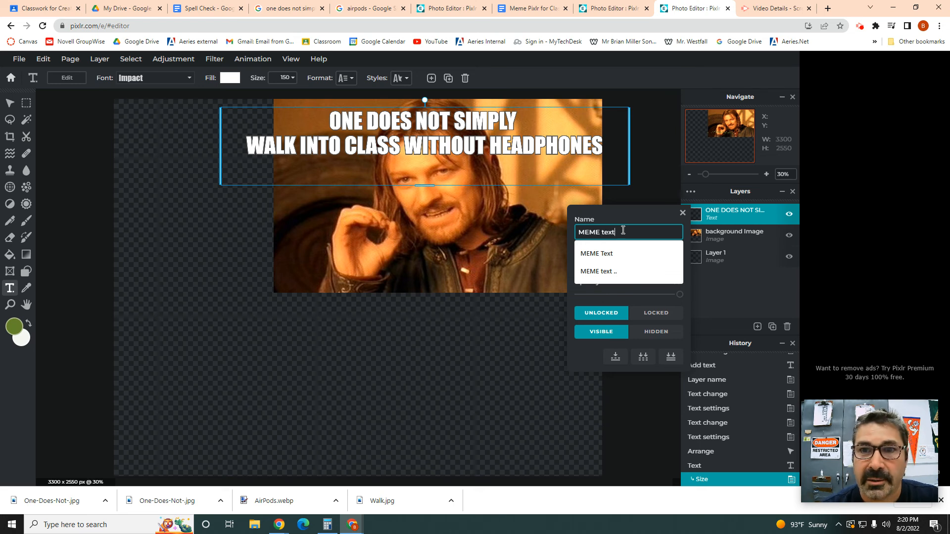
pyautogui.write('EME text')
pyautogui.press('Return')
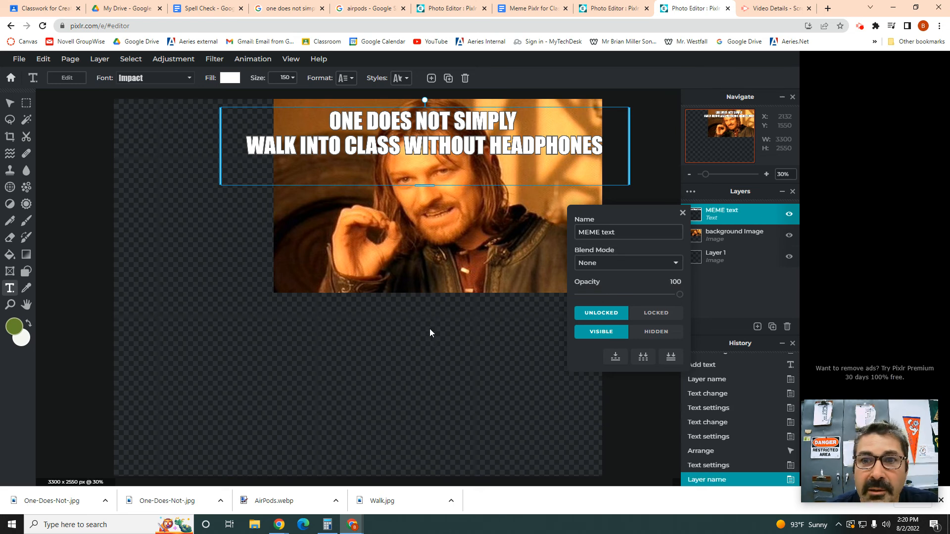
pyautogui.click(683, 214)
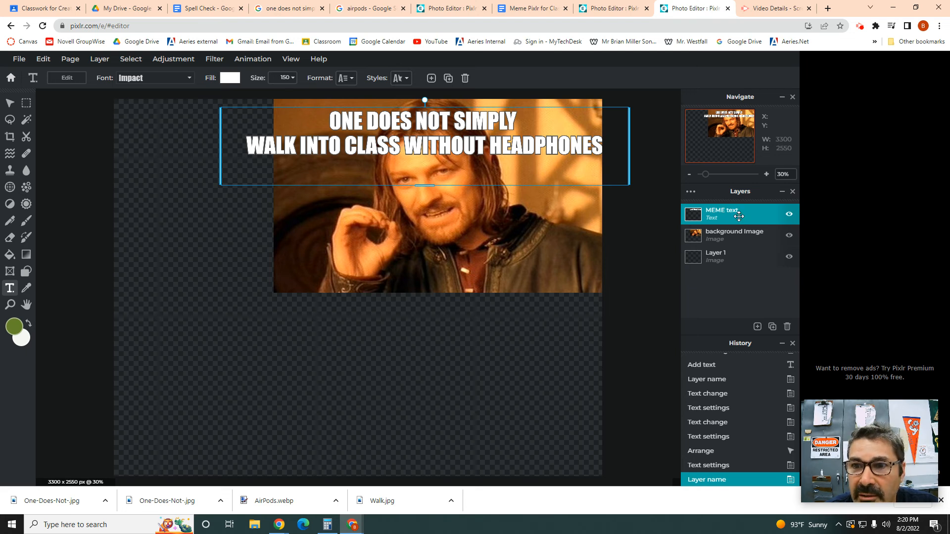
# Step: Duplicate the caption's text layer and move the copy to the bottom of the meme image
pyautogui.click(773, 326)
pyautogui.moveTo(451, 156); pyautogui.dragTo(446, 279)
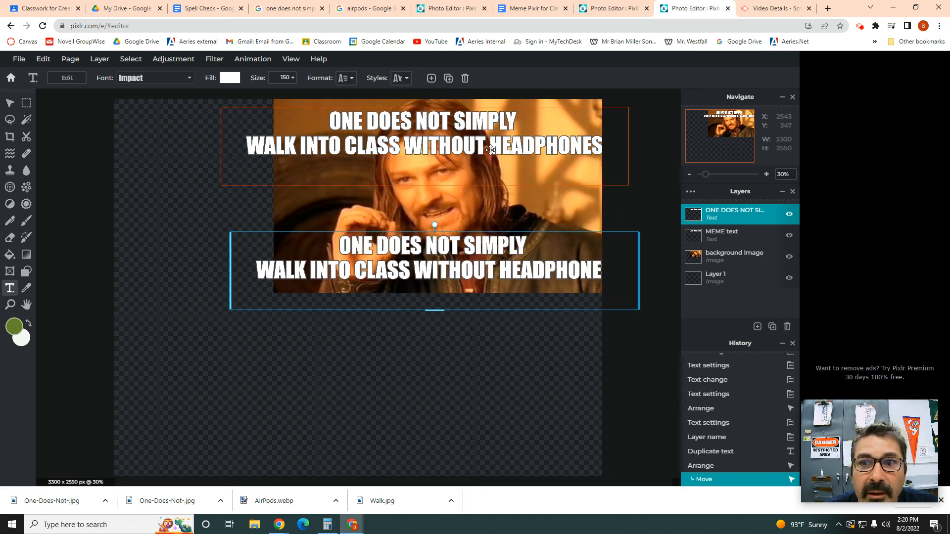
# Step: Delete the line WALK INTO CLASS WITHOUT HEADPHONES from the top caption, leaving only ONE DOES NOT SIMPLY
pyautogui.click(720, 235)
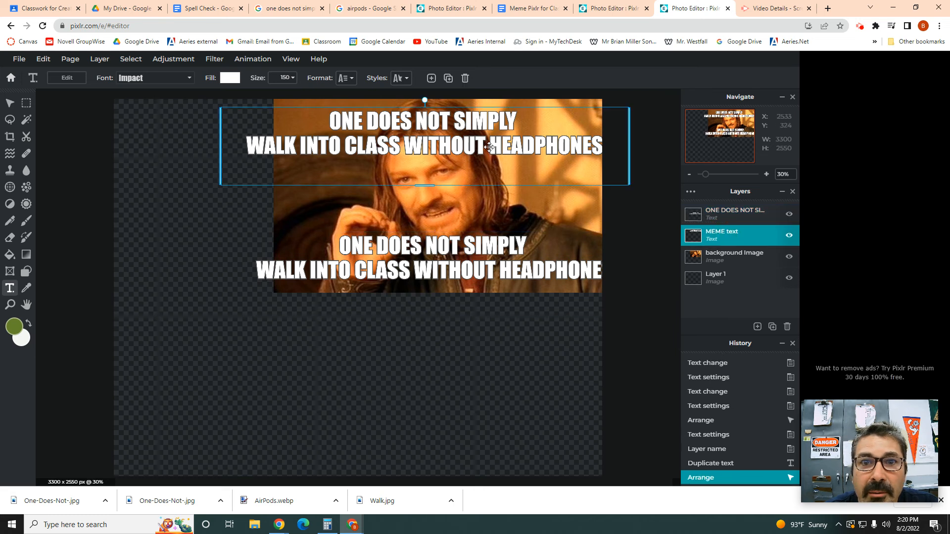
pyautogui.doubleClick(539, 148)
pyautogui.click(598, 151)
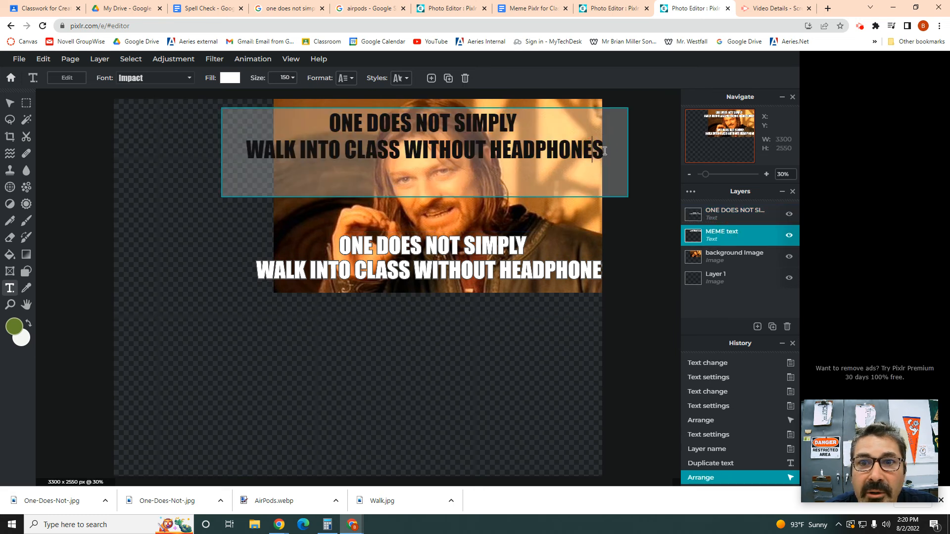
pyautogui.moveTo(602, 151); pyautogui.dragTo(386, 152)
pyautogui.click(256, 167)
pyautogui.moveTo(256, 167); pyautogui.dragTo(249, 151)
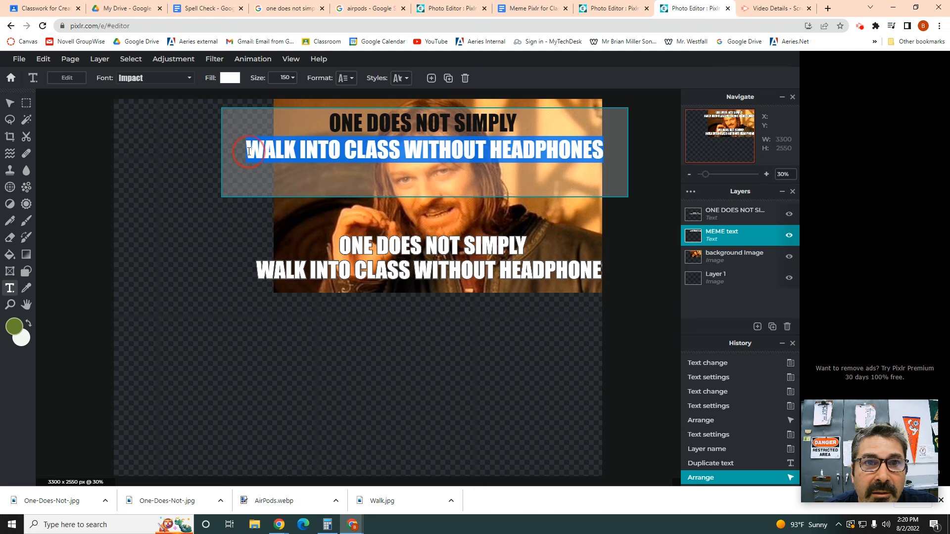
pyautogui.press('BackSpace')
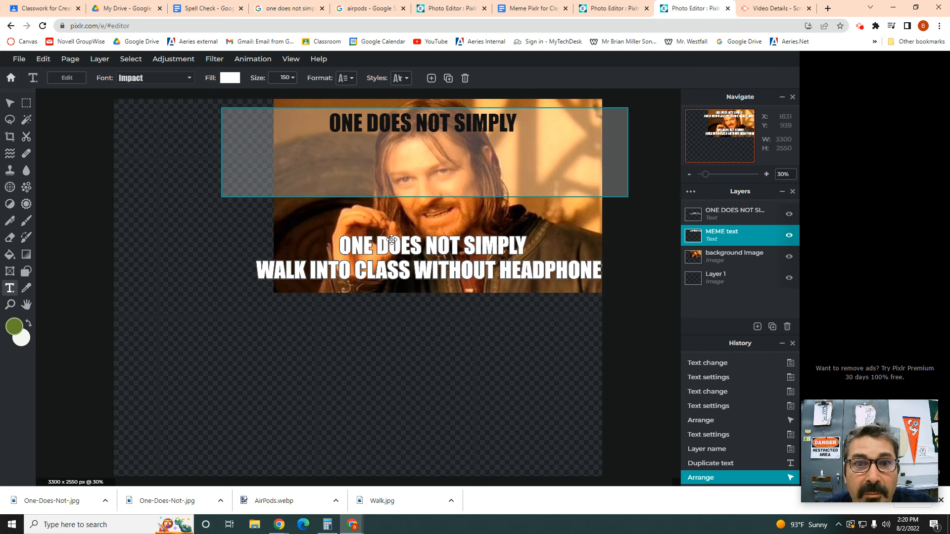
pyautogui.click(421, 250)
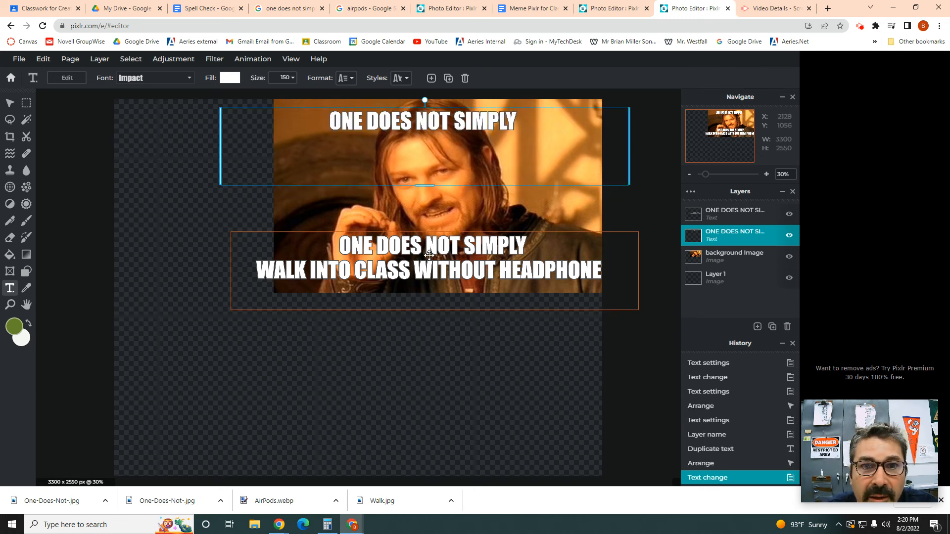
# Step: Delete the line ONE DOES NOT SIMPLY from the bottom caption, leaving only WALK INTO CLASS WITHOUT HEADPHONES
pyautogui.doubleClick(430, 254)
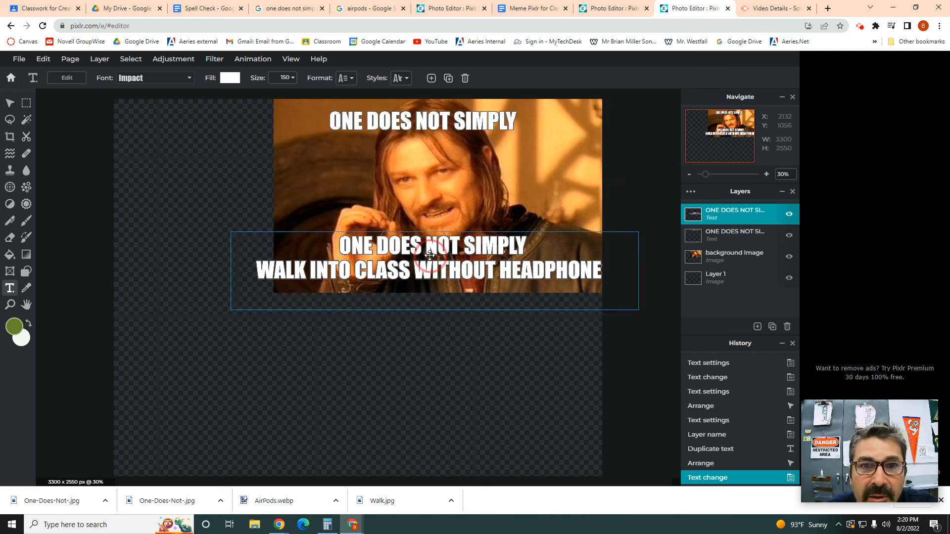
pyautogui.click(524, 249)
pyautogui.press('BackSpace')
pyautogui.press('BackSpace')
pyautogui.press('BackSpace')
pyautogui.press('BackSpace')
pyautogui.press('BackSpace')
pyautogui.press('BackSpace')
pyautogui.press('BackSpace')
pyautogui.press('BackSpace')
pyautogui.press('BackSpace')
pyautogui.press('BackSpace')
pyautogui.press('BackSpace')
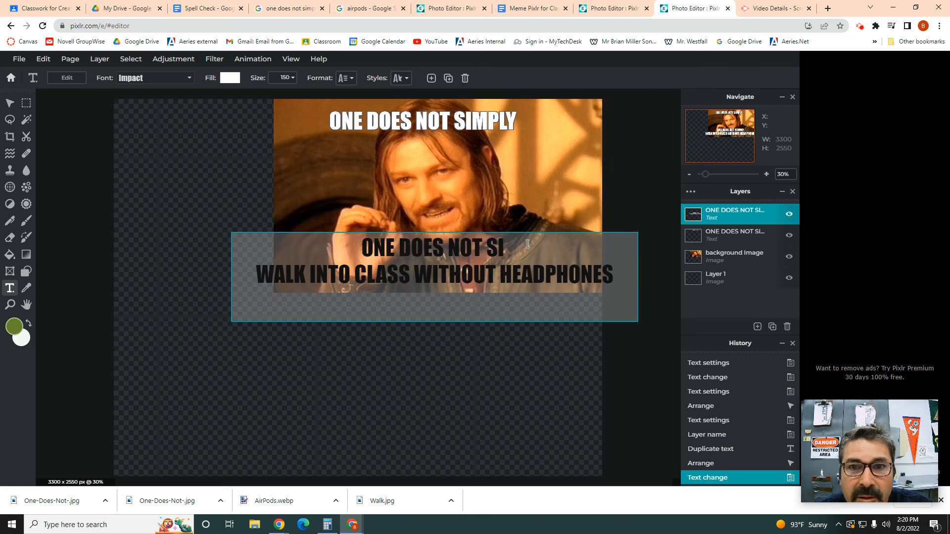
pyautogui.press('BackSpace')
pyautogui.press('BackSpace')
pyautogui.press('BackSpace')
pyautogui.press('BackSpace')
pyautogui.press('BackSpace')
pyautogui.press('BackSpace')
pyautogui.press('BackSpace')
pyautogui.press('BackSpace')
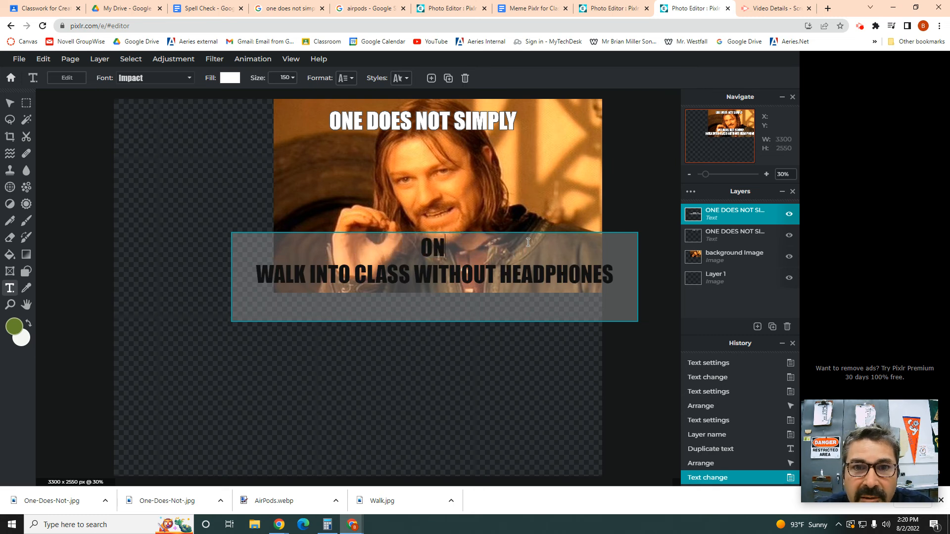
pyautogui.tripleClick(439, 271)
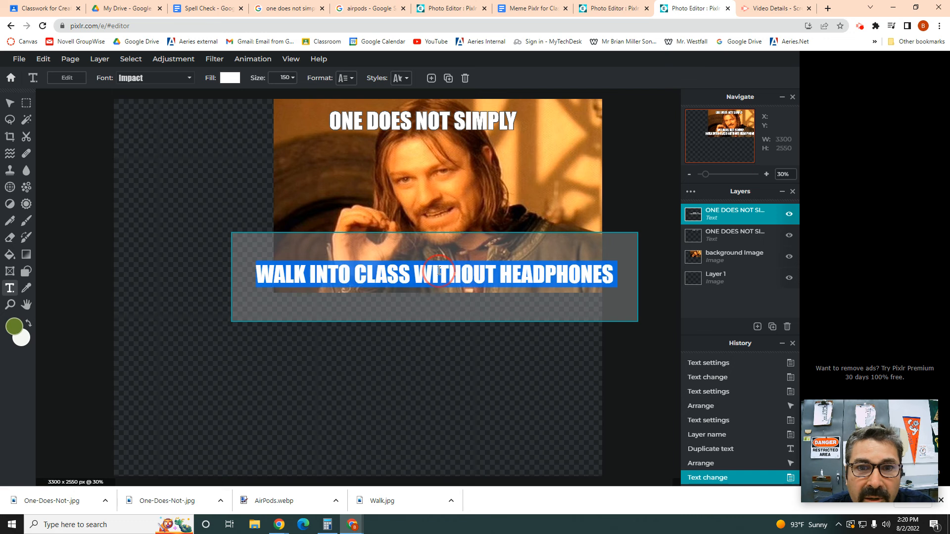
# Step: Set the bottom caption's text size to 125 so the line fits within the image, then deselect it
pyautogui.click(292, 81)
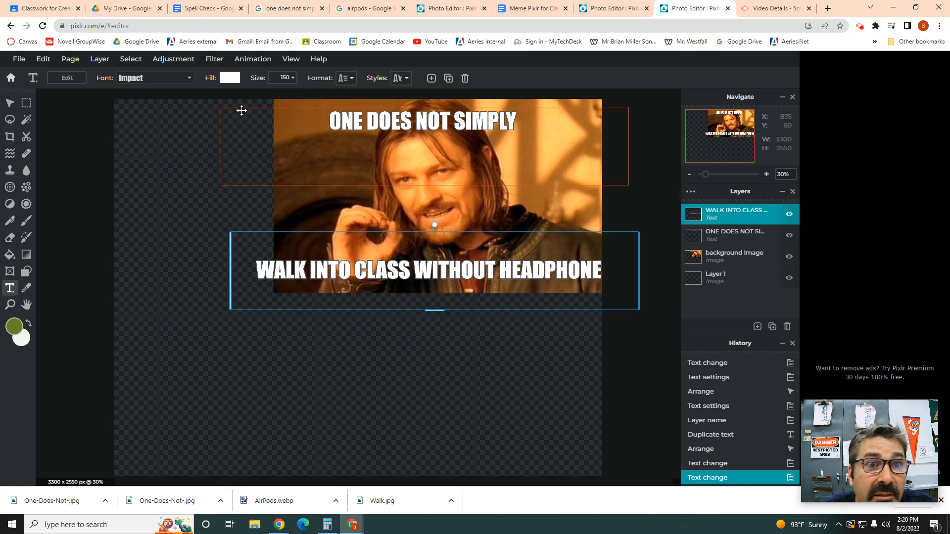
pyautogui.click(291, 78)
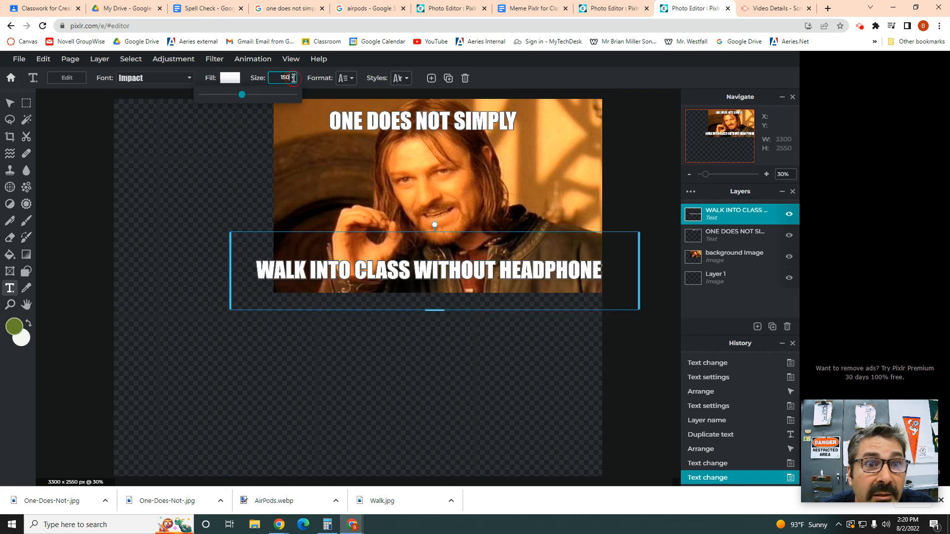
pyautogui.click(235, 95)
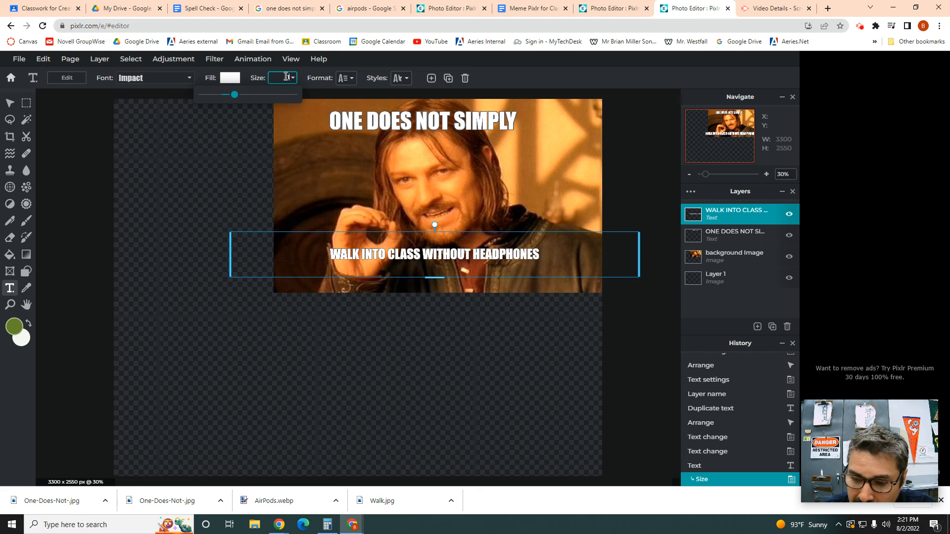
pyautogui.write('125')
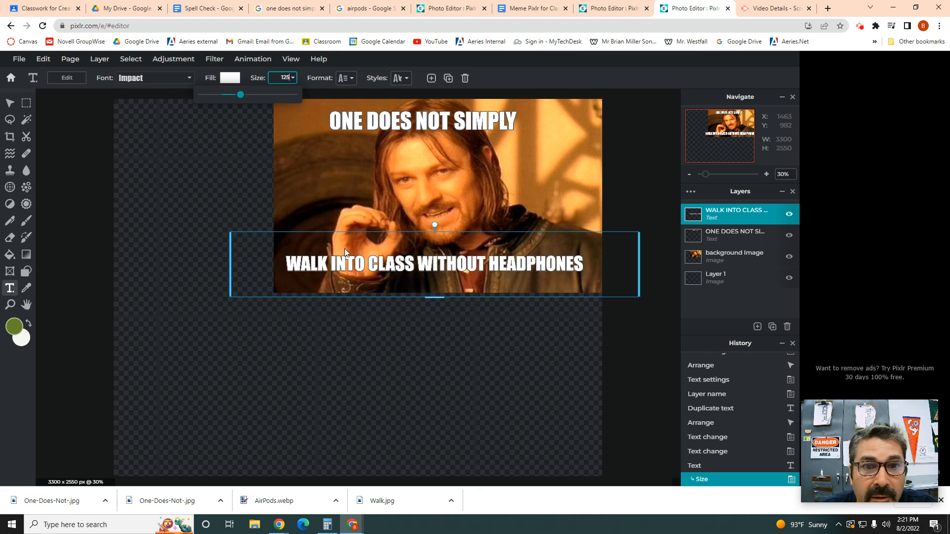
pyautogui.click(397, 265)
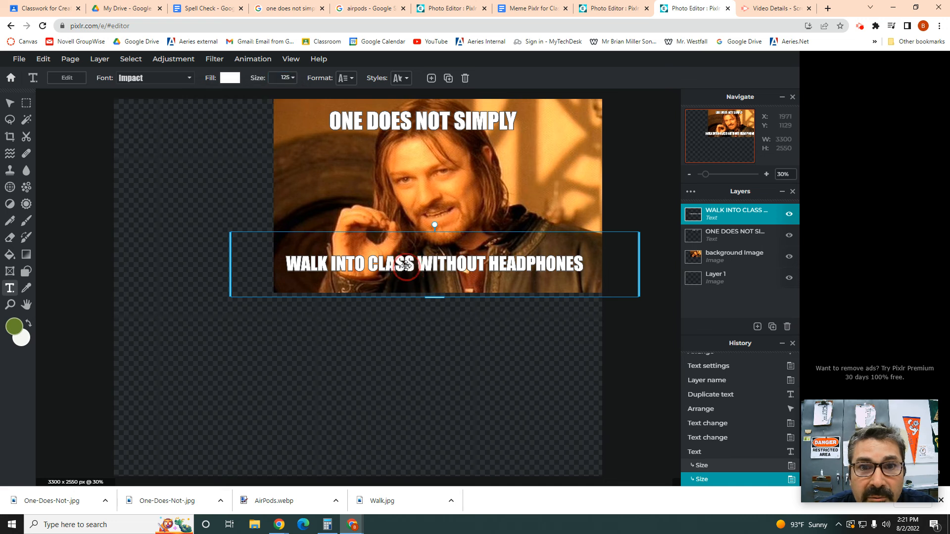
pyautogui.click(147, 146)
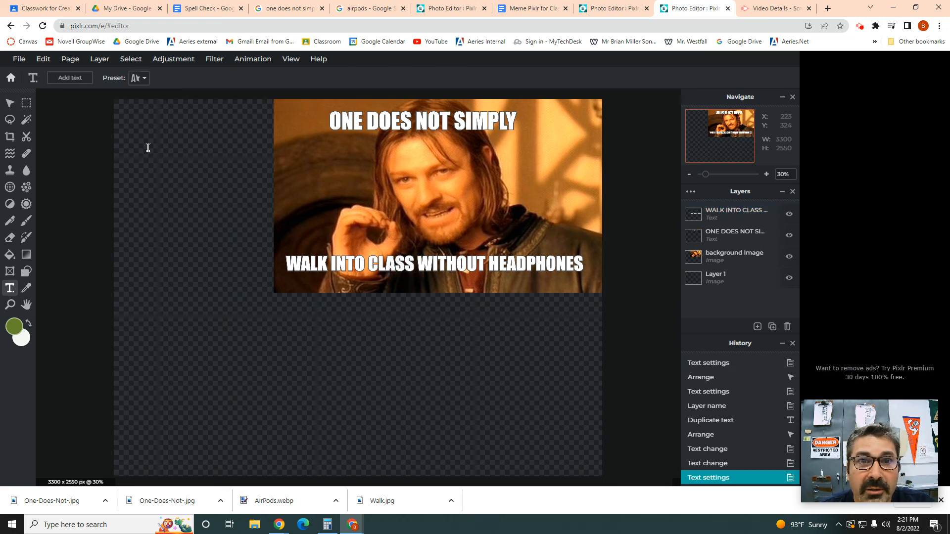
# Step: Set the top caption's outline size to 41 and close the style settings
pyautogui.doubleClick(418, 121)
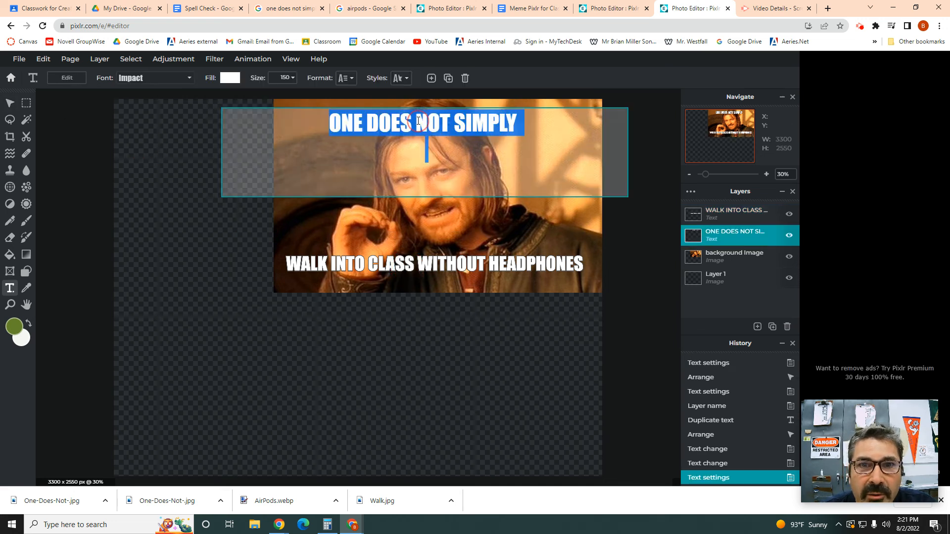
pyautogui.click(400, 78)
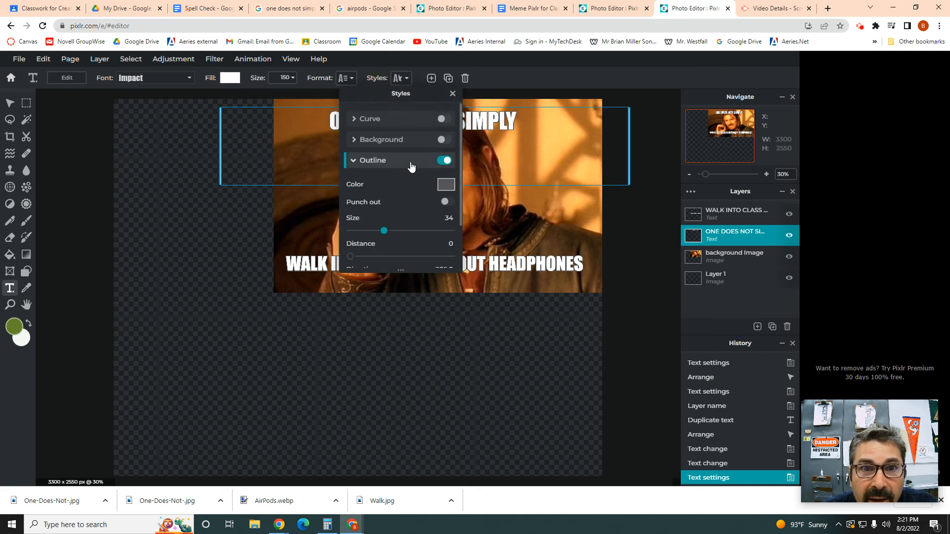
pyautogui.click(392, 232)
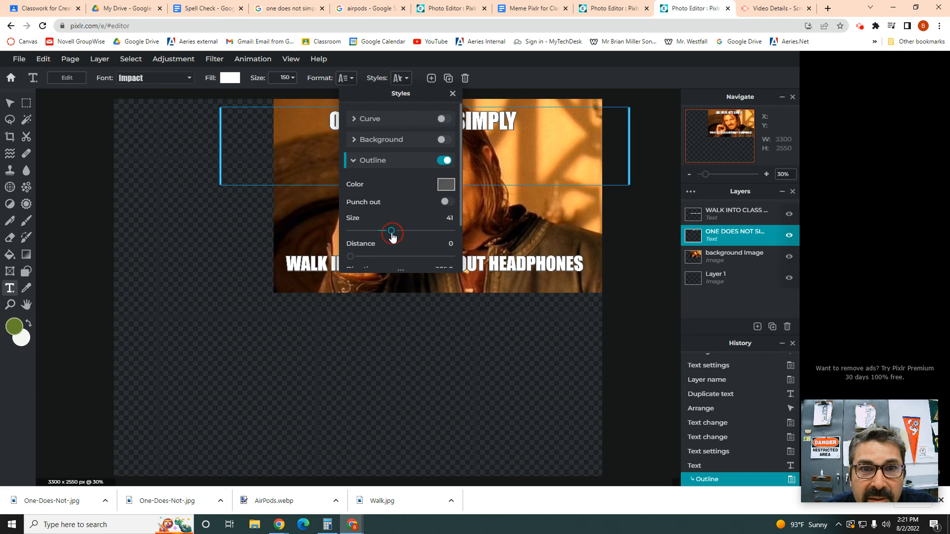
pyautogui.click(272, 245)
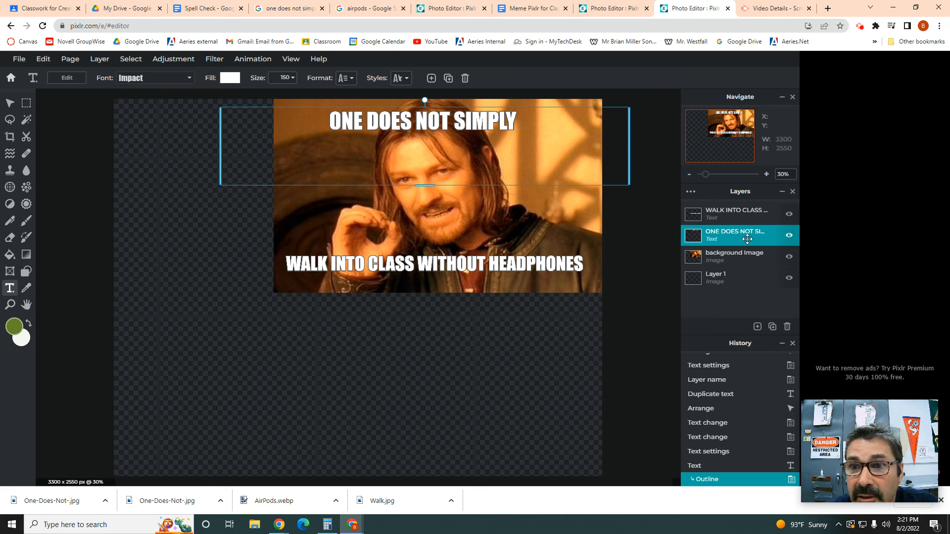
# Step: Rename the ONE DOES NOT SIMPLY text layer to MEME text 2, close its settings and deselect it
pyautogui.doubleClick(729, 212)
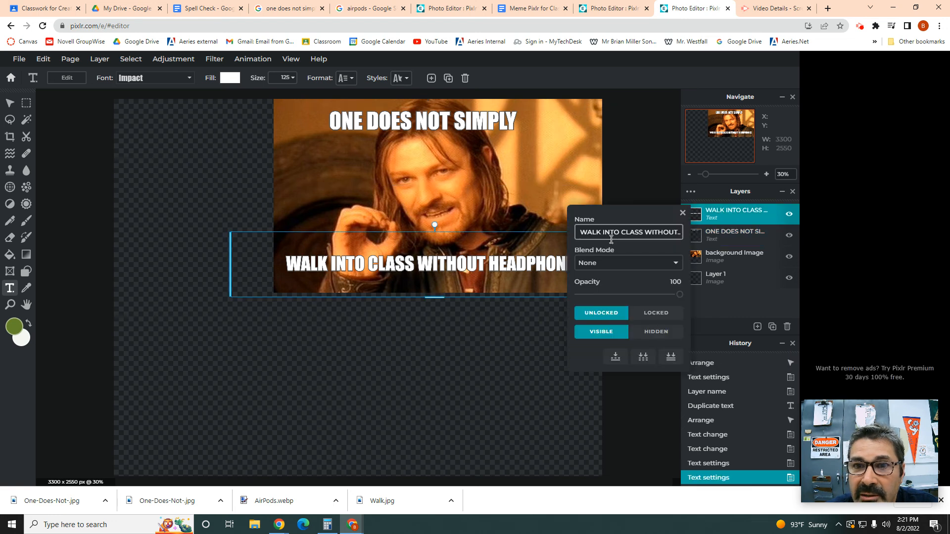
pyautogui.click(714, 236)
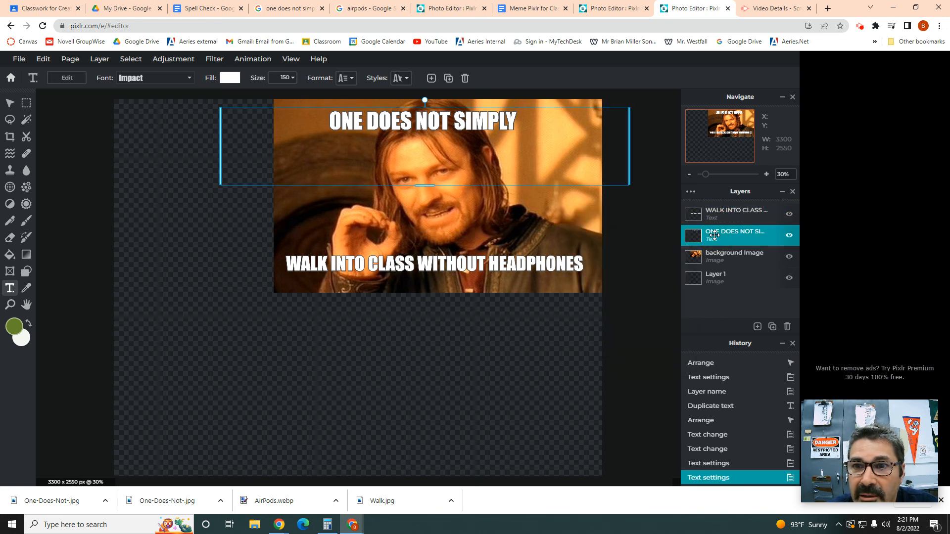
pyautogui.doubleClick(716, 236)
pyautogui.tripleClick(630, 253)
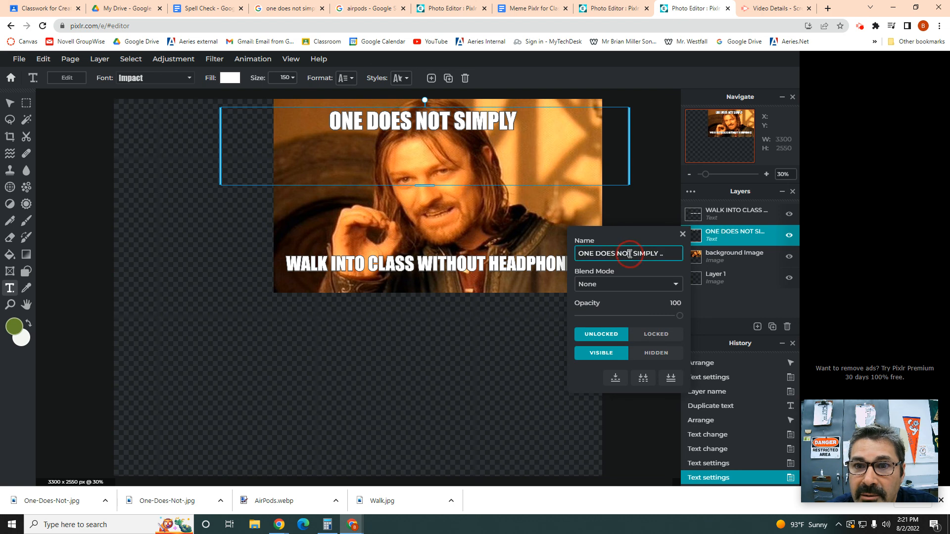
pyautogui.write('MEME')
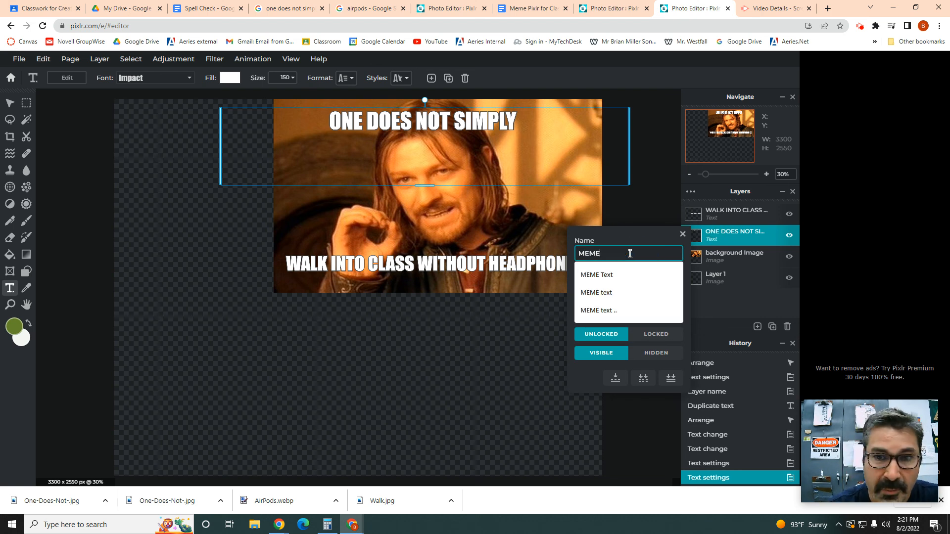
pyautogui.write(' text')
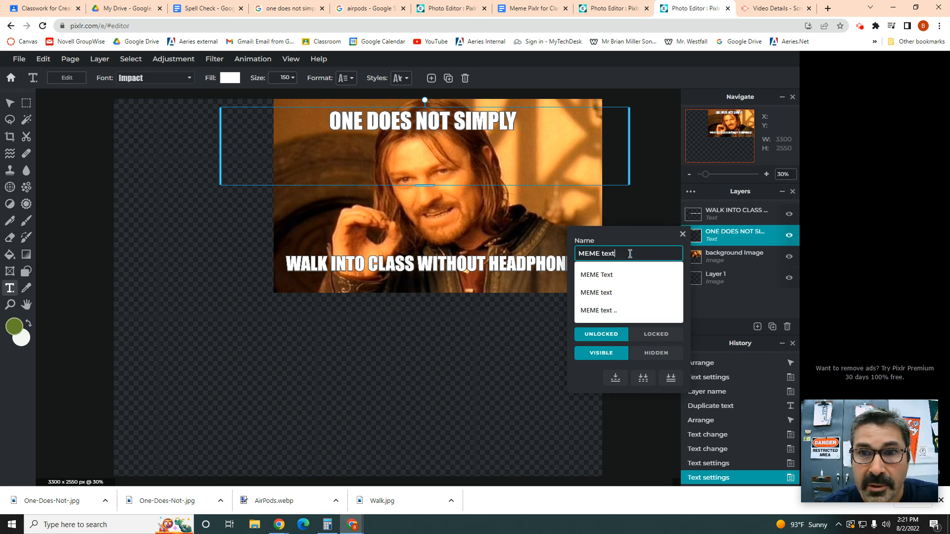
pyautogui.write(' 2')
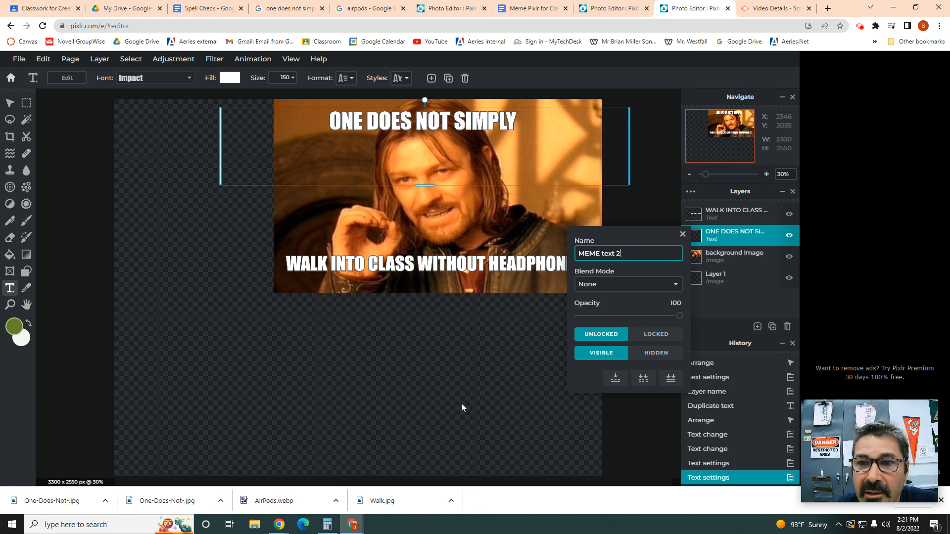
pyautogui.press('Return')
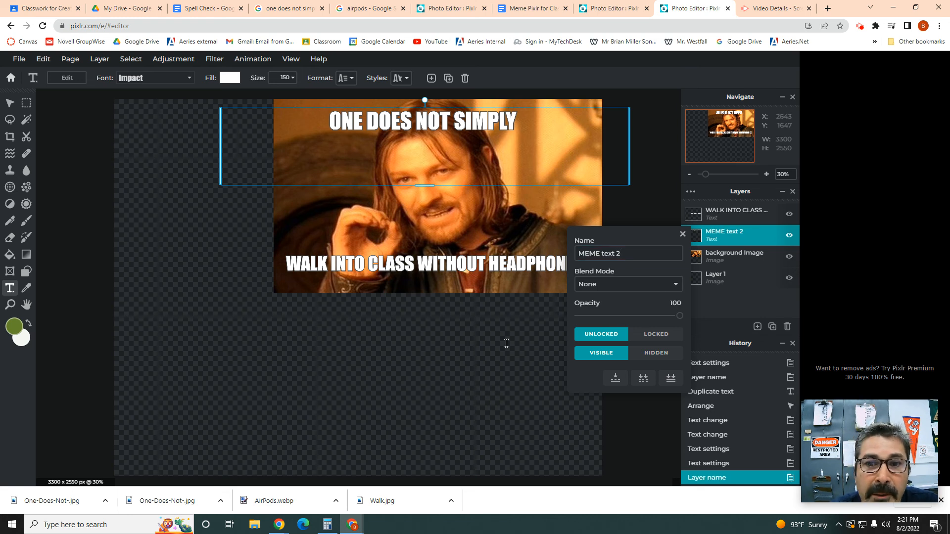
pyautogui.click(683, 234)
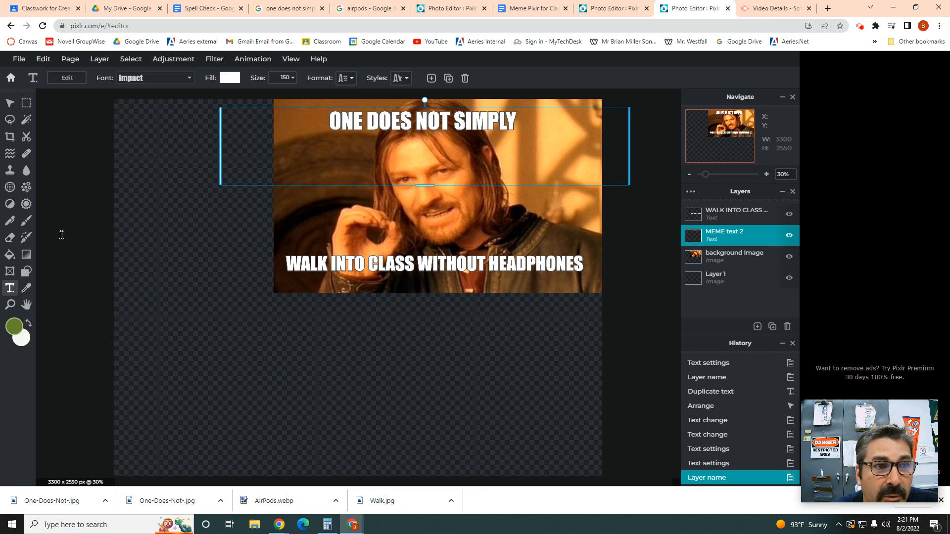
pyautogui.click(570, 212)
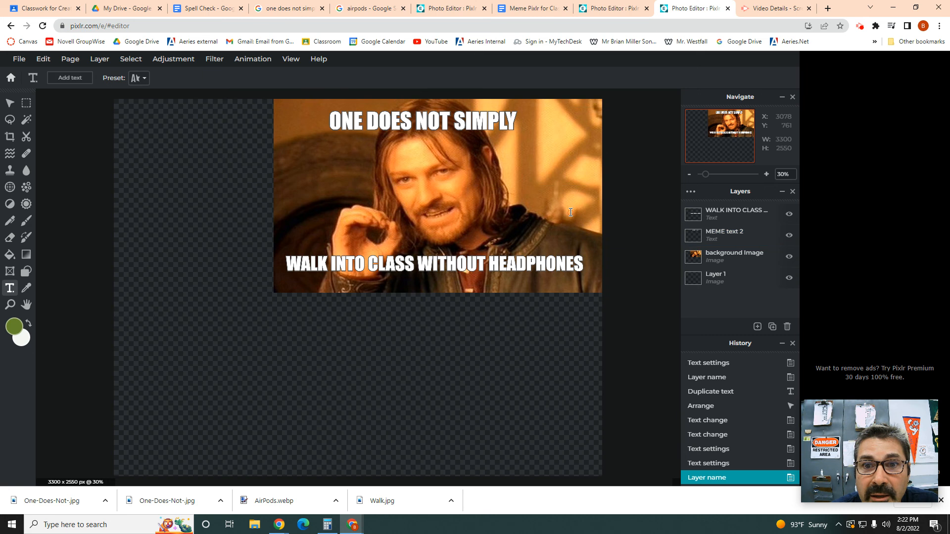
pyautogui.click(562, 210)
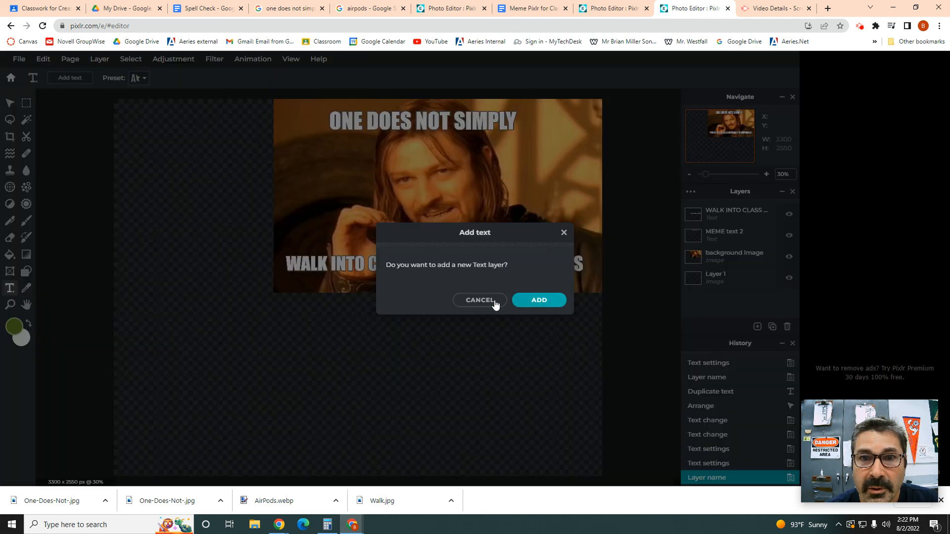
# Step: Add a new text layer with the creator's full name and set its font to Adios Amigos
pyautogui.click(538, 300)
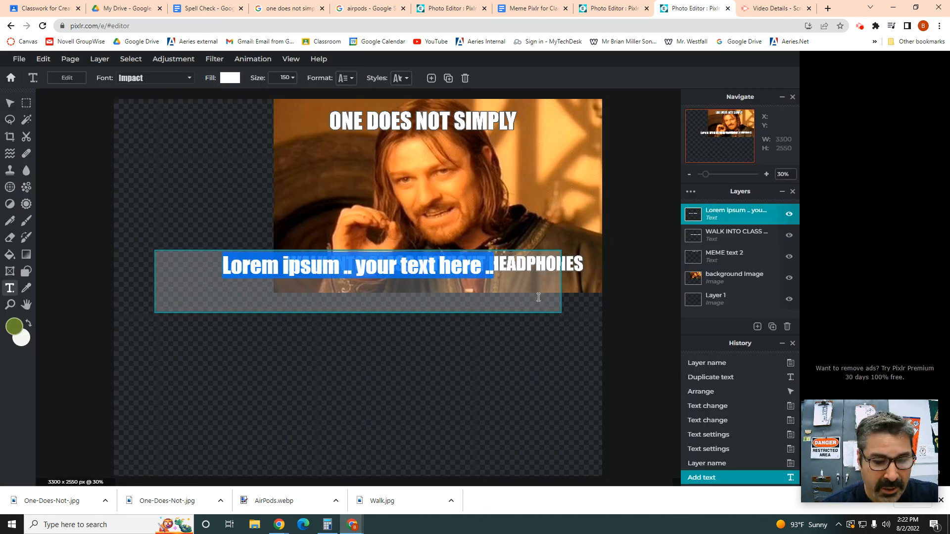
pyautogui.write('Brian')
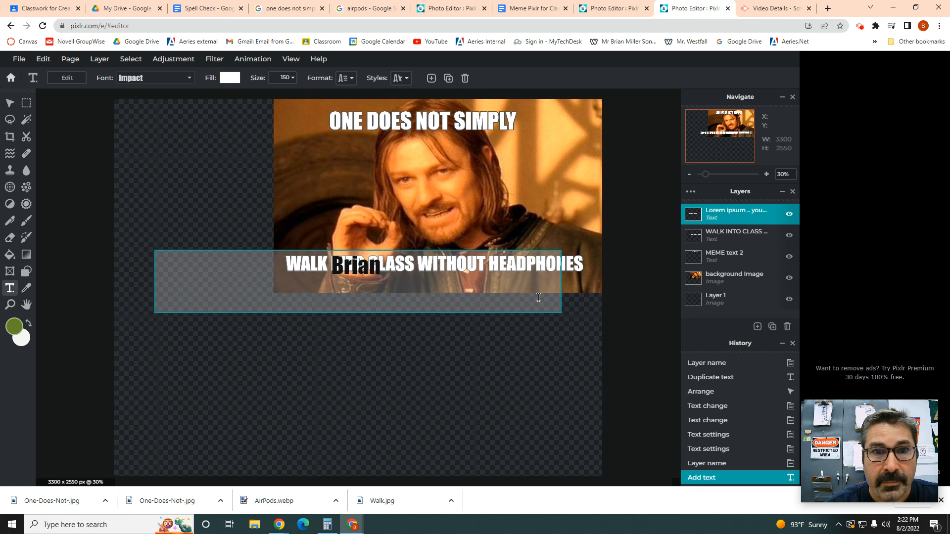
pyautogui.write(' Miller')
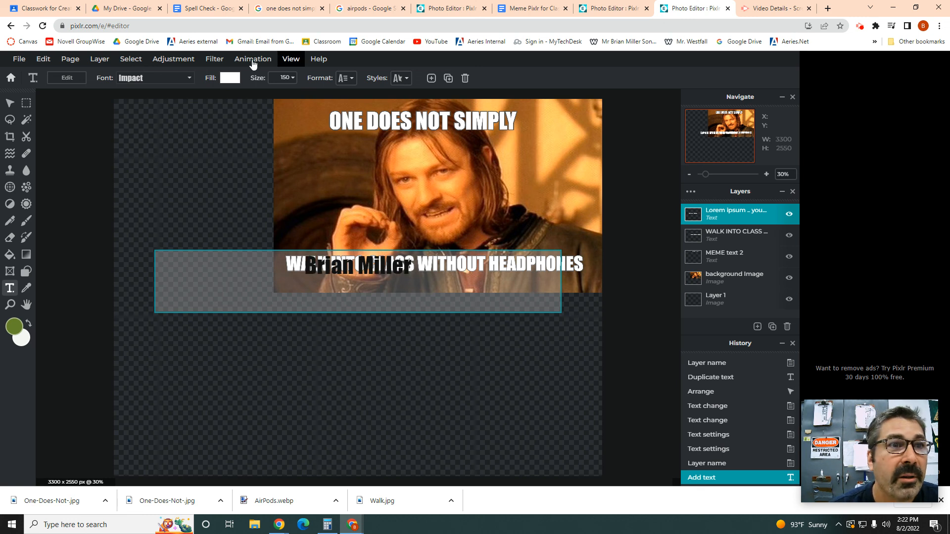
pyautogui.click(183, 78)
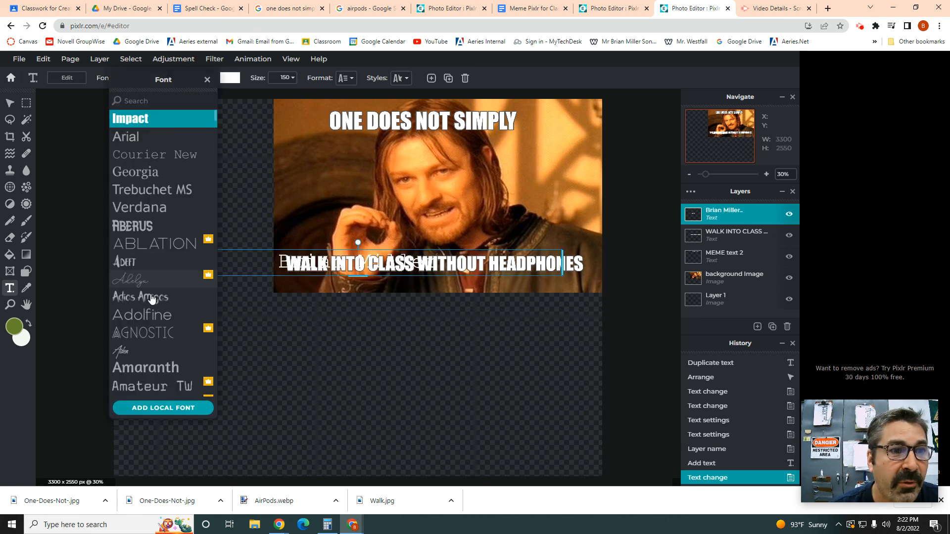
pyautogui.click(152, 297)
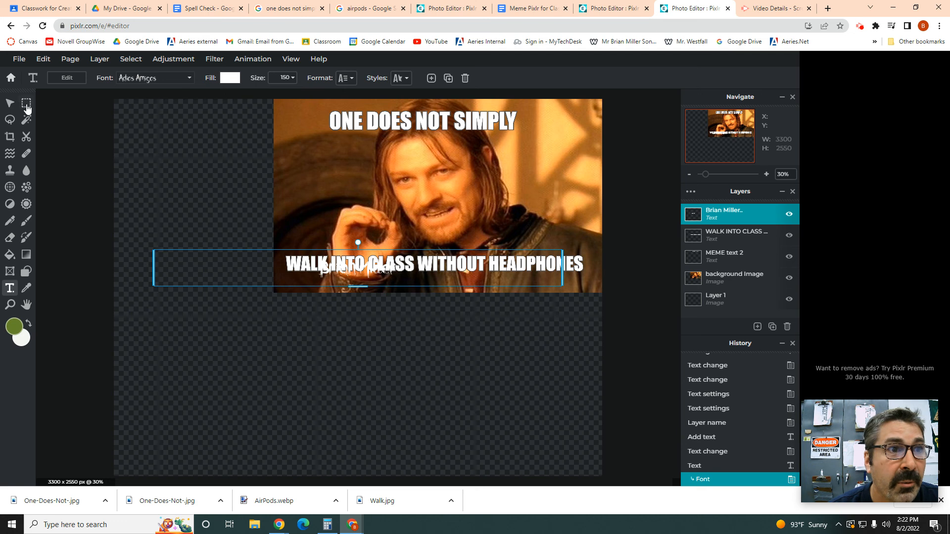
# Step: Move the name text to the meme image's lower-right corner, shift the WALK INTO CLASS WITHOUT HEADPHONES caption slightly up, and deselect it
pyautogui.click(10, 103)
pyautogui.moveTo(312, 280); pyautogui.dragTo(518, 296)
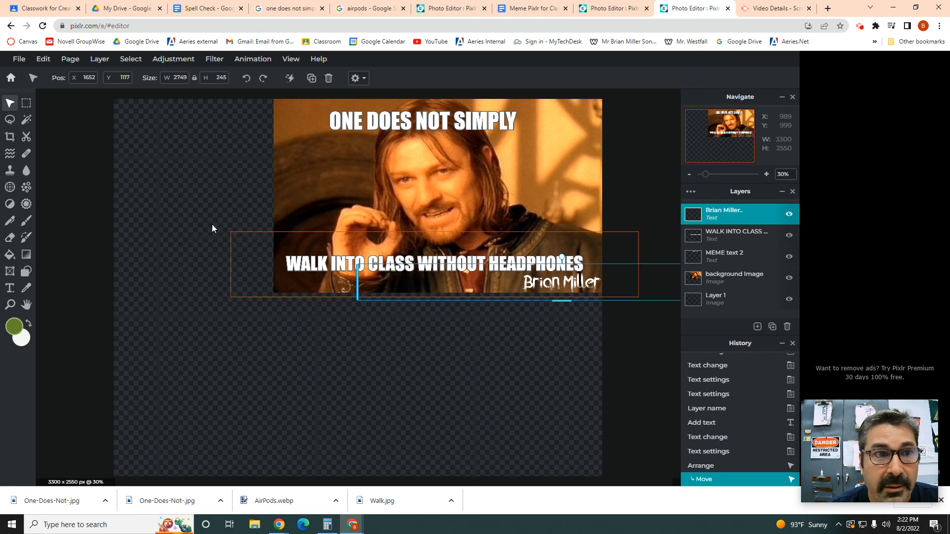
pyautogui.moveTo(292, 268); pyautogui.dragTo(296, 264)
pyautogui.click(290, 328)
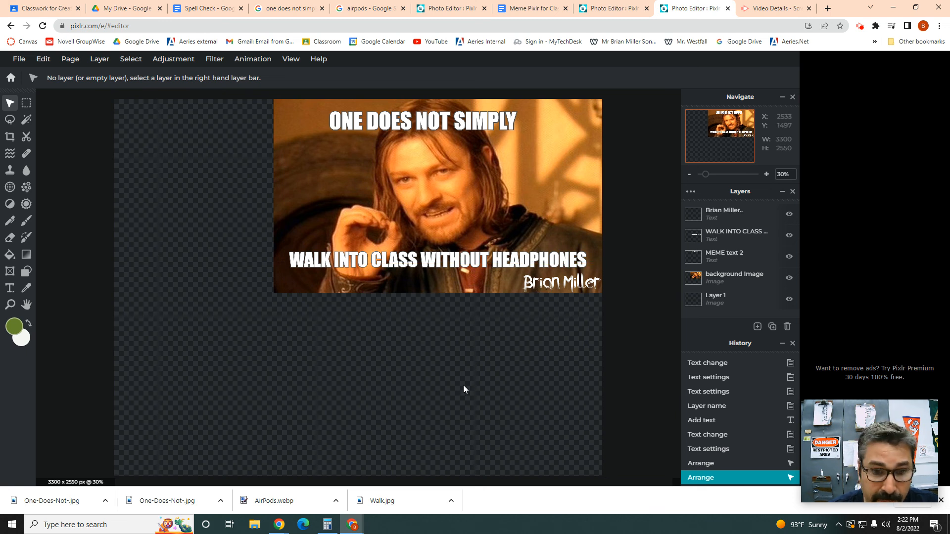
# Step: Switch to the MEME PixlrE presentation in Google Slides to check the text requirements for the meme
pyautogui.moveTo(354, 530)
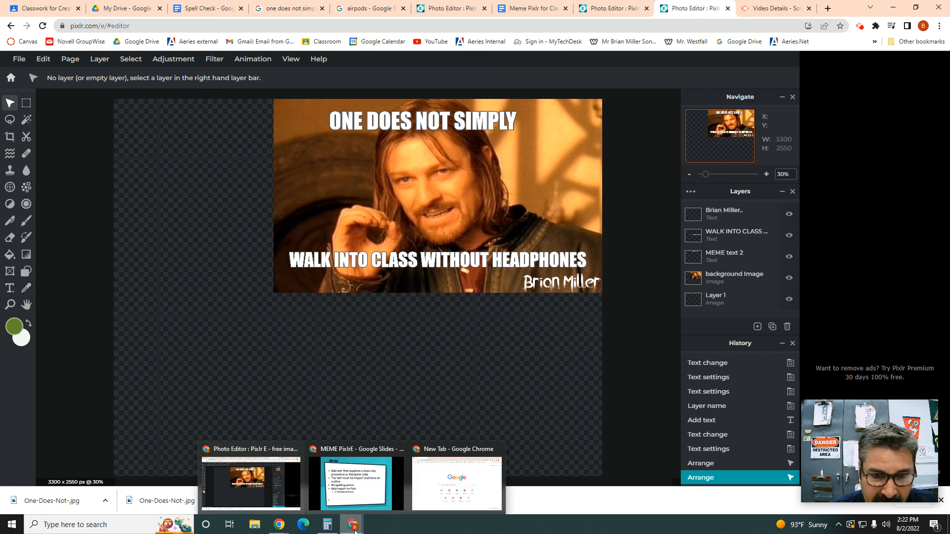
pyautogui.click(353, 481)
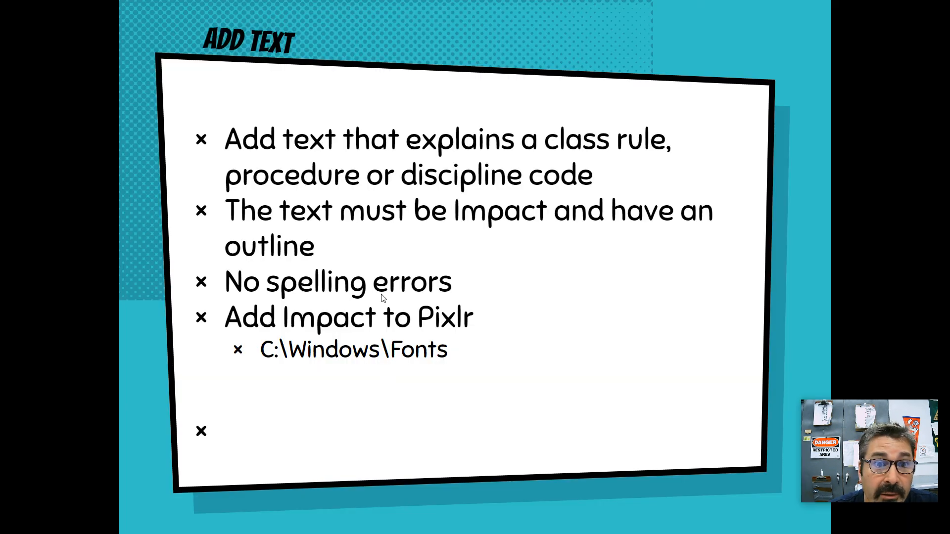